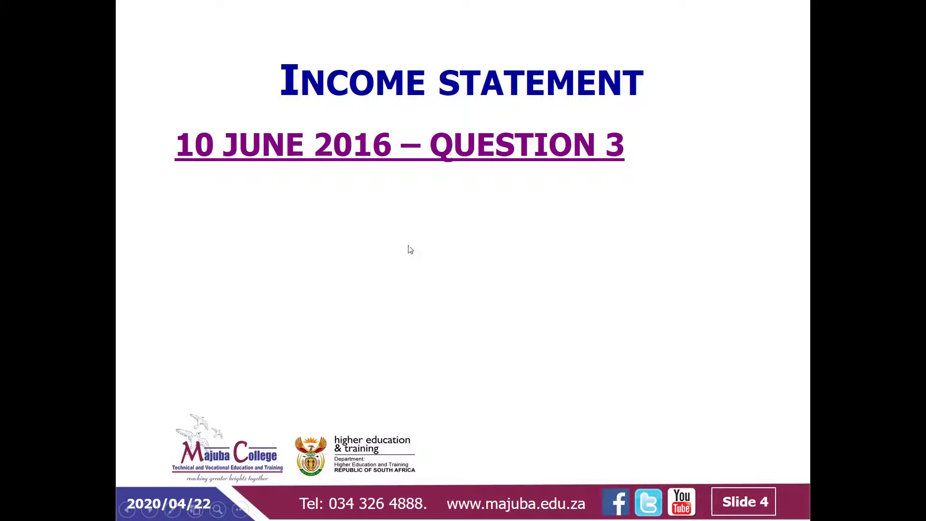
- Open the June 2016 N4 Financial Accounting paper linked from the slide and go to Question 3
left_click(436, 159)
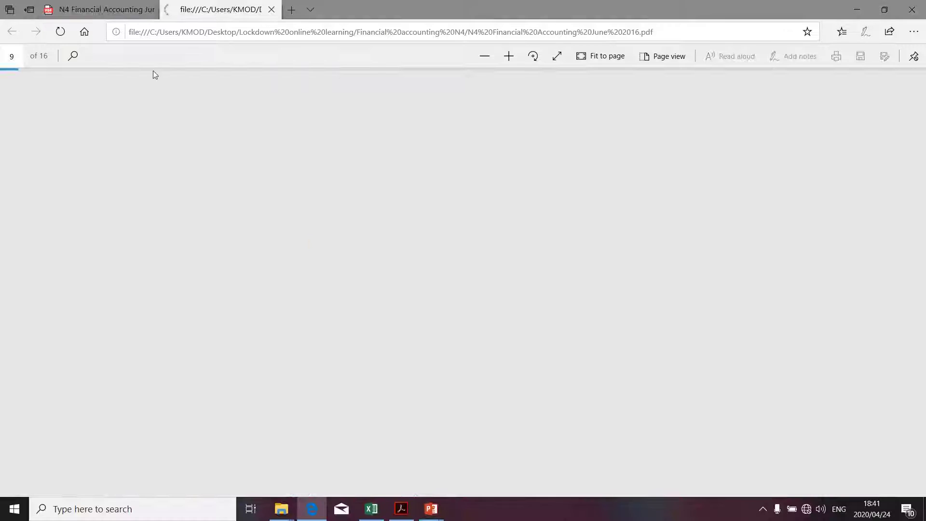
left_click(114, 11)
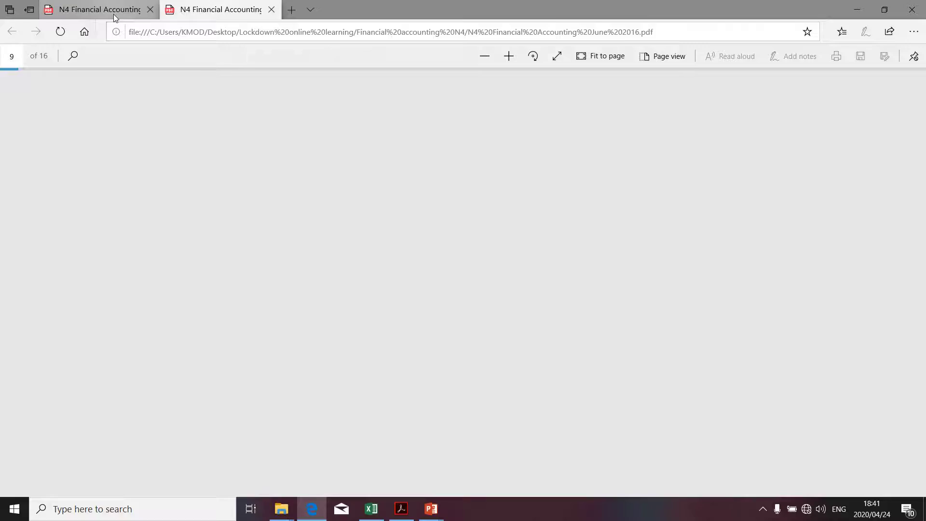
scroll(282, 195, "up", 15)
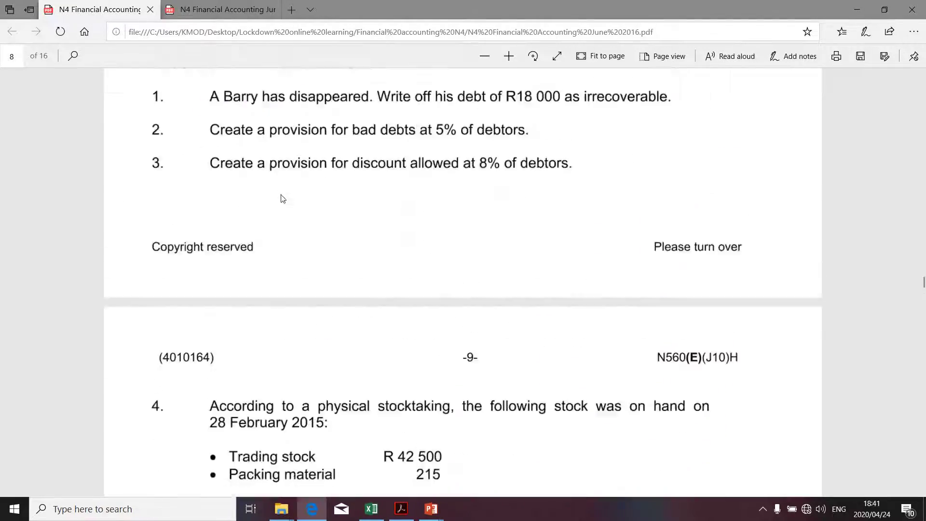
scroll(282, 198, "up", 10)
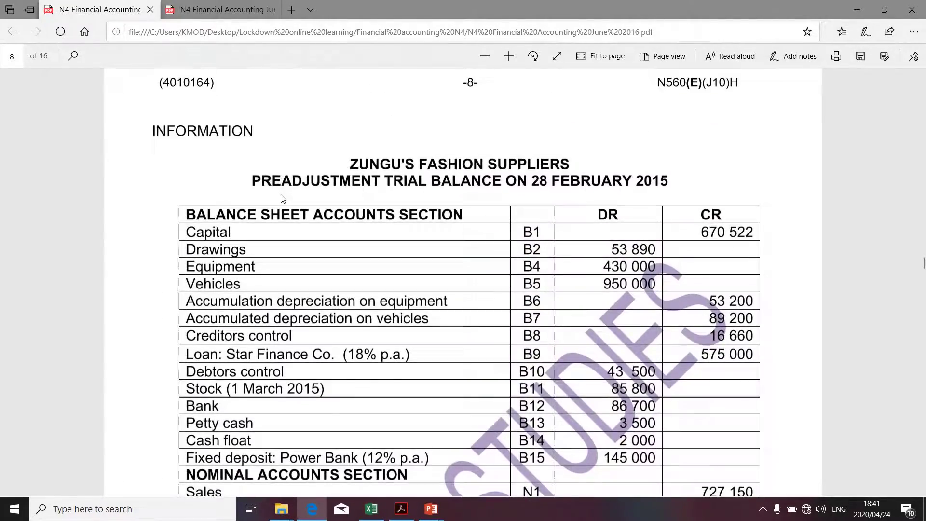
scroll(282, 195, "up", 1)
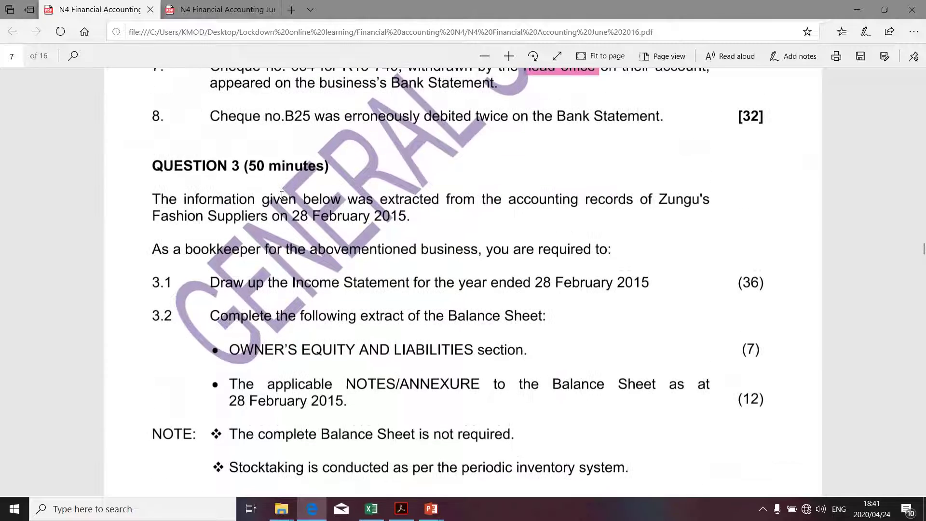
- Examine Question 3's reporting date and requirement 3.1 by selecting the key phrases in the text
left_click_drag(159, 167, 244, 169)
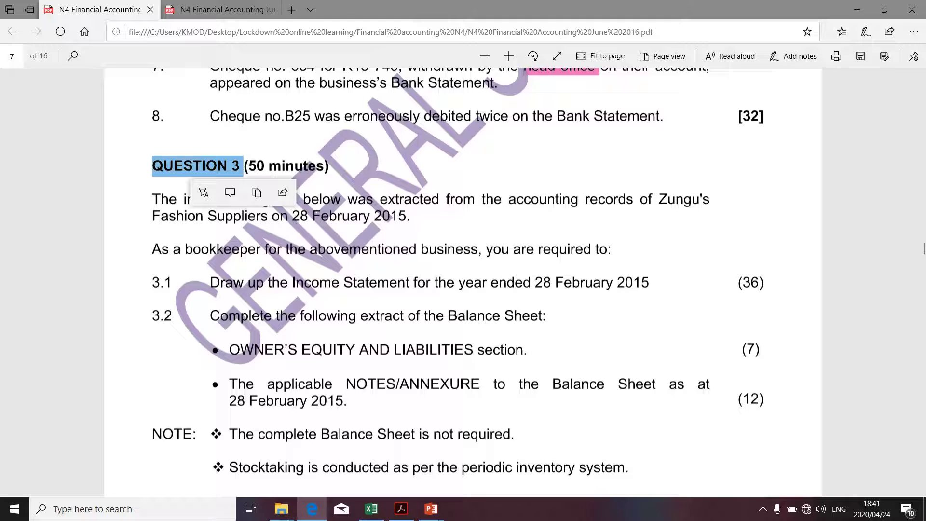
left_click_drag(292, 217, 389, 220)
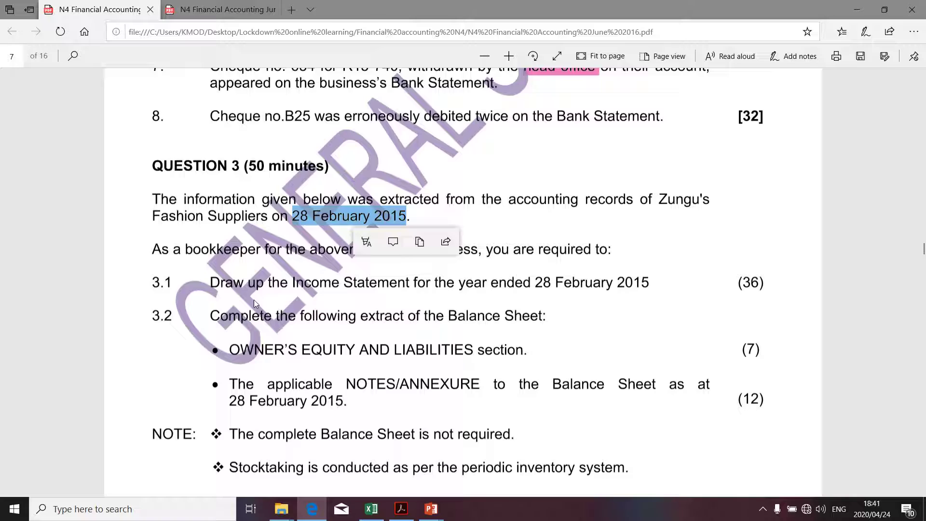
left_click_drag(151, 283, 175, 285)
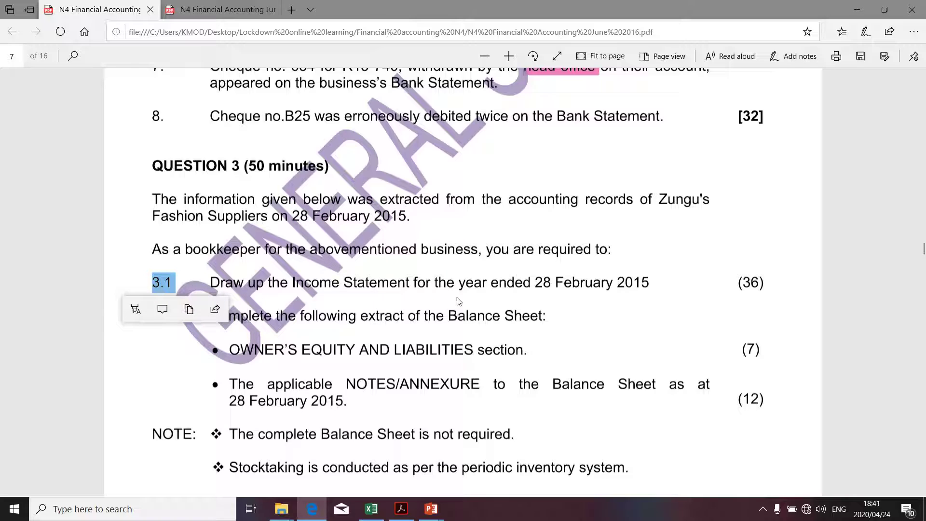
left_click_drag(532, 286, 652, 285)
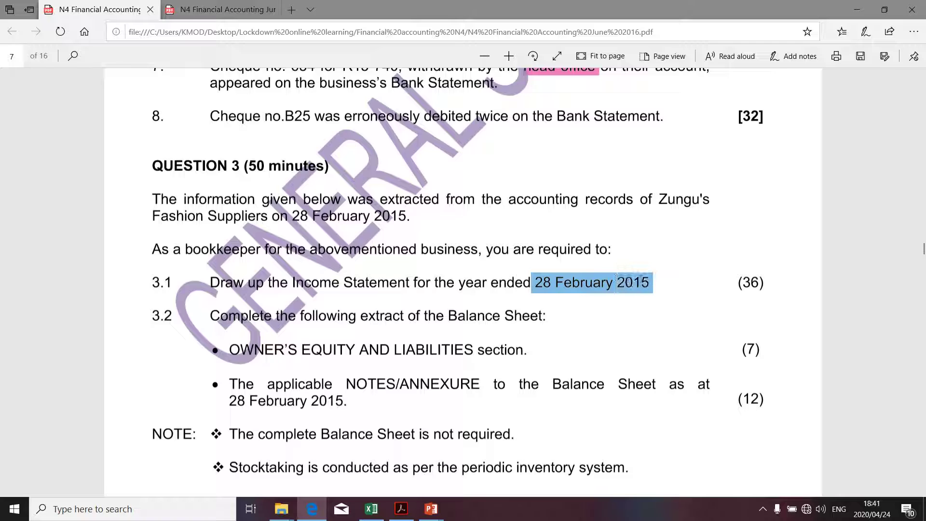
- Review the preadjustment trial balance of Zungu's Fashion Suppliers, covering its balance sheet and nominal accounts sections
scroll(580, 344, "down", 7)
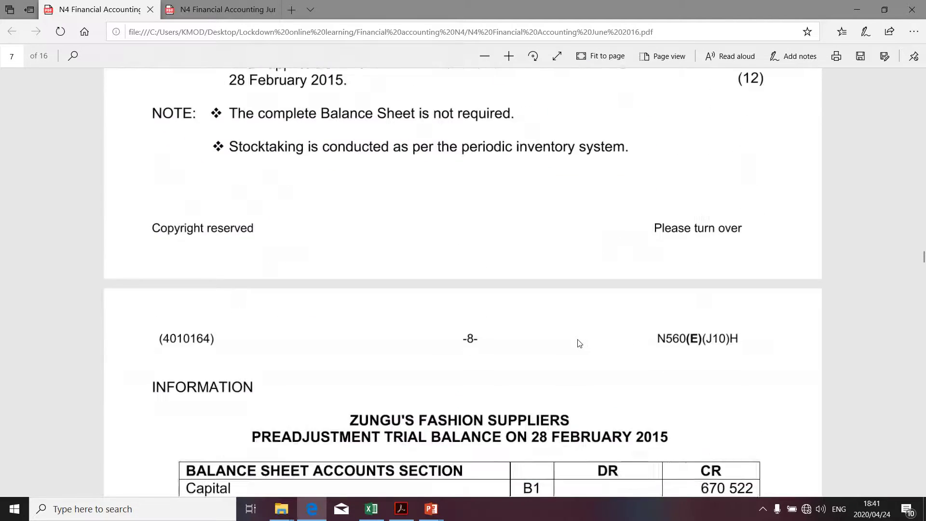
scroll(579, 344, "down", 5)
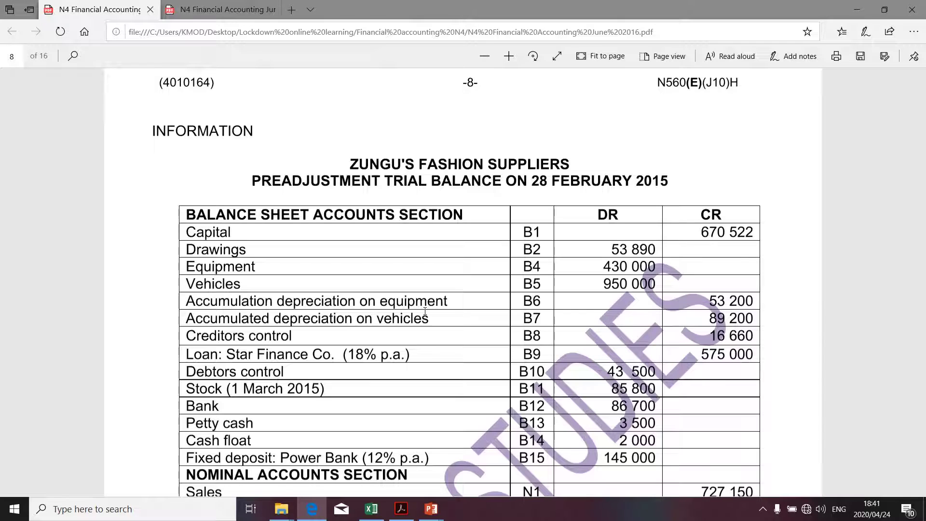
scroll(425, 311, "down", 1)
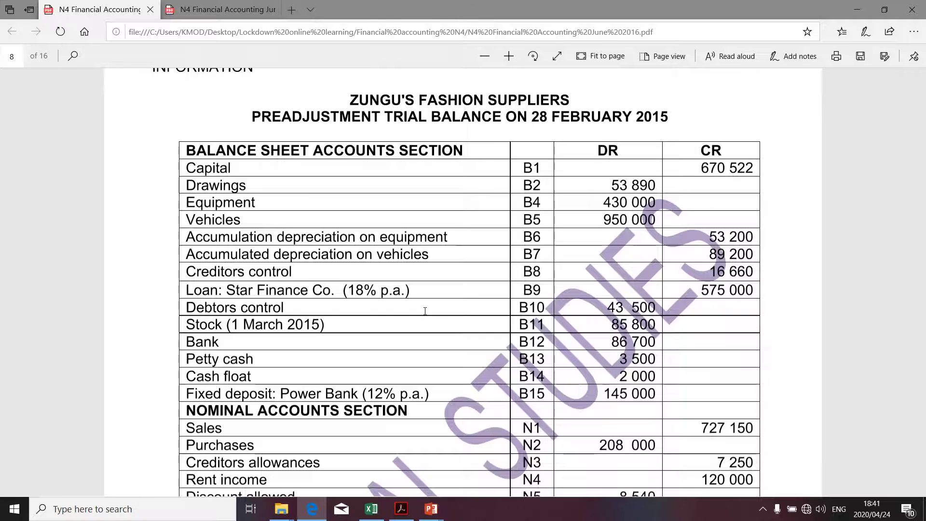
scroll(425, 311, "up", 2)
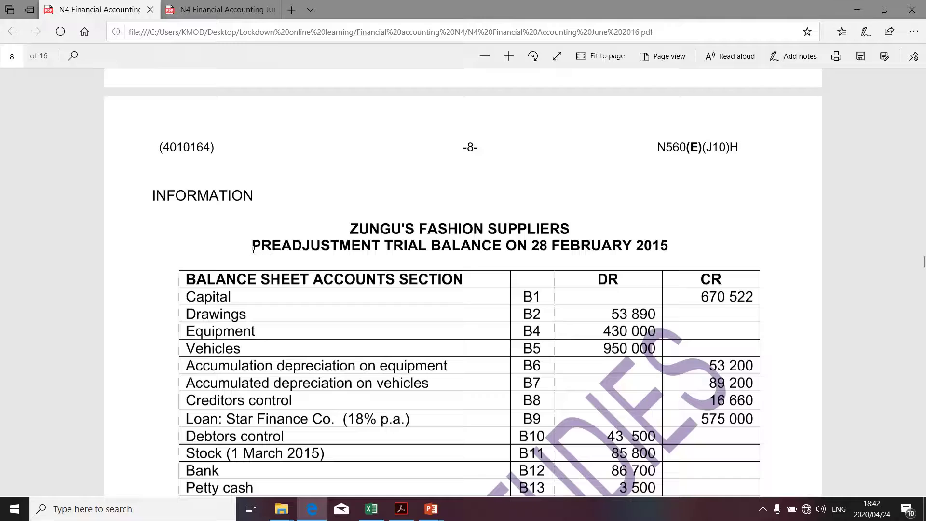
left_click_drag(253, 249, 649, 253)
scroll(337, 339, "down", 3)
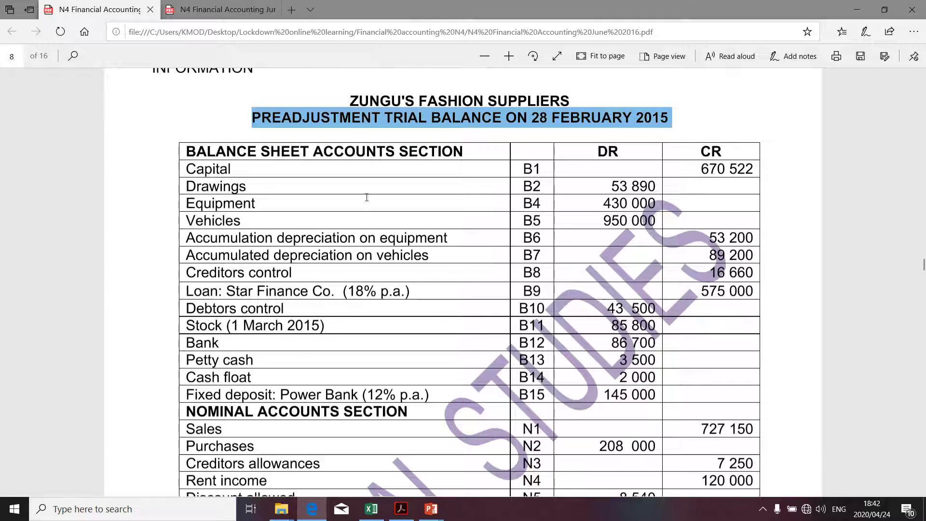
scroll(290, 407, "down", 1)
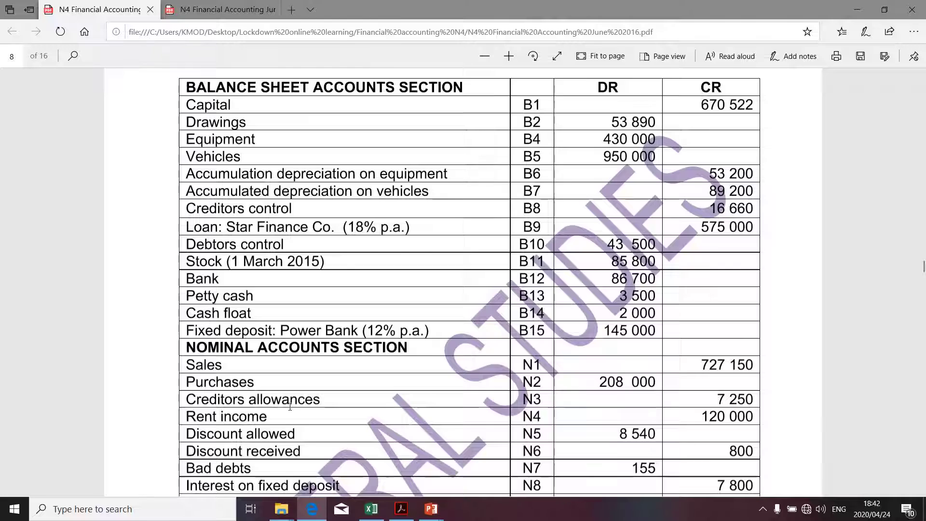
scroll(290, 407, "down", 1)
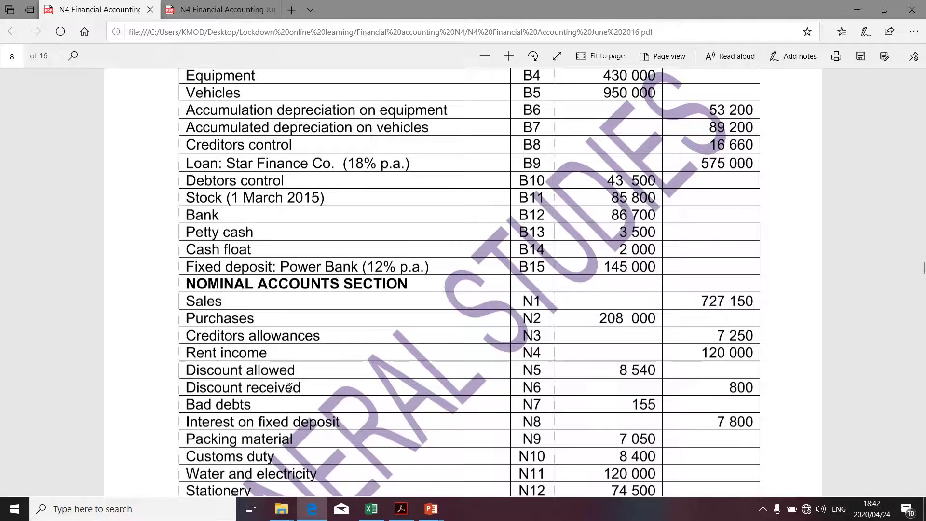
scroll(290, 388, "down", 2)
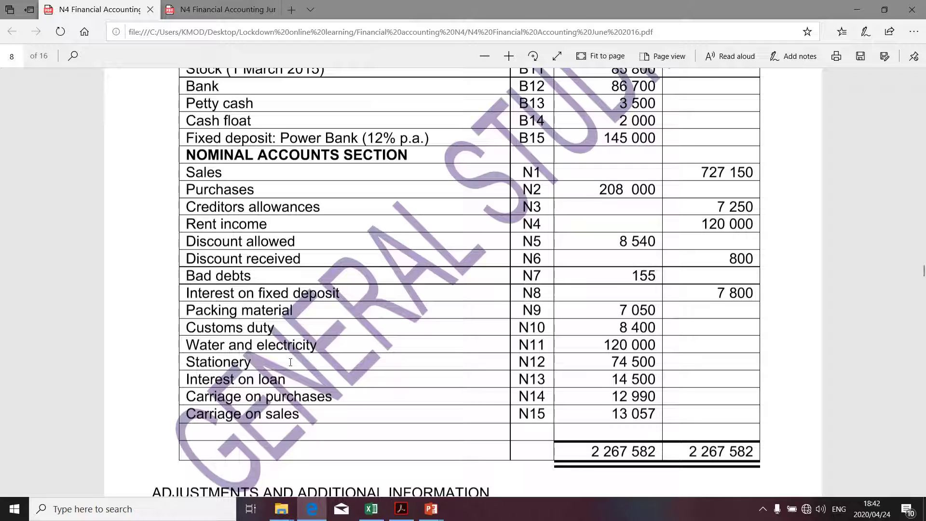
scroll(291, 362, "up", 4)
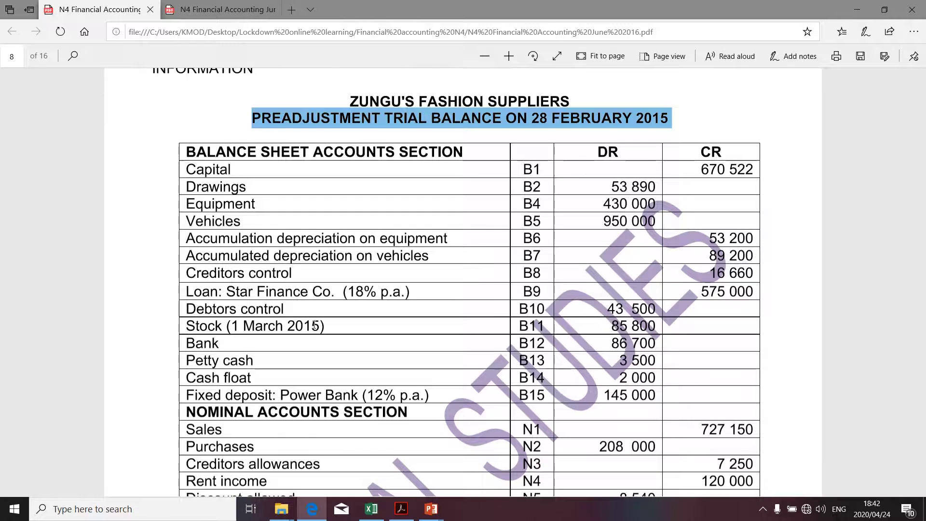
scroll(314, 324, "down", 5)
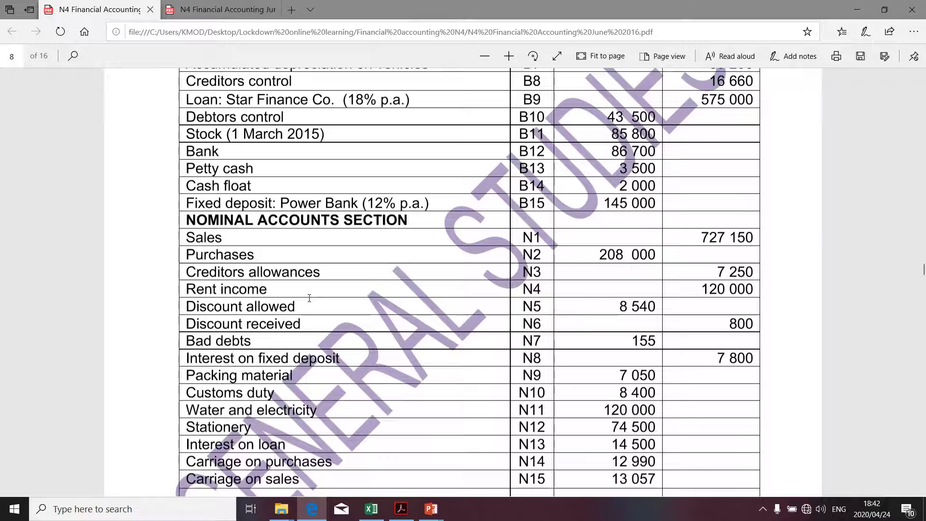
- Switch to the Question 10 June 2016 workbook in Excel and check the income statement heading in cell A1
key("alt+Tab")
key("alt+Tab")
key("alt+Tab")
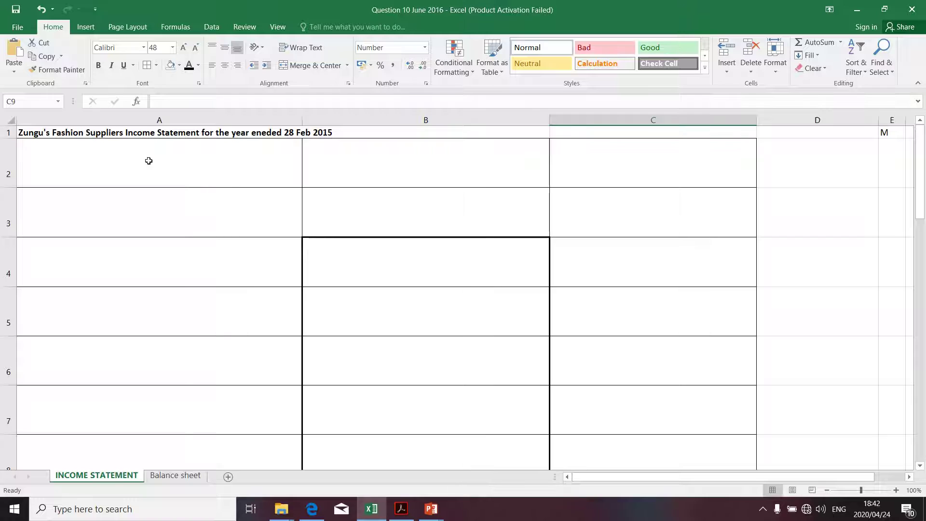
left_click(35, 132)
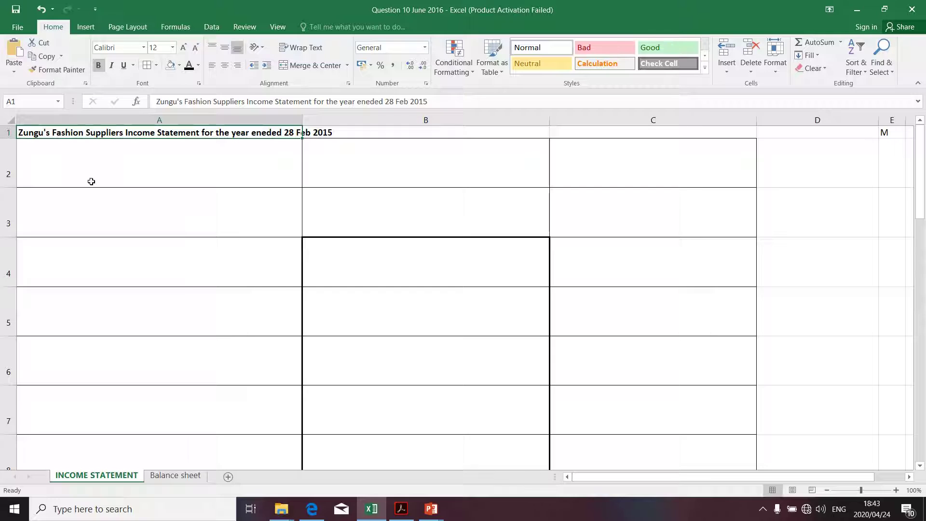
- Copy the Sales account name from the PDF's nominal accounts section into cell A2 of the Excel INCOME STATEMENT sheet
key("alt+Tab")
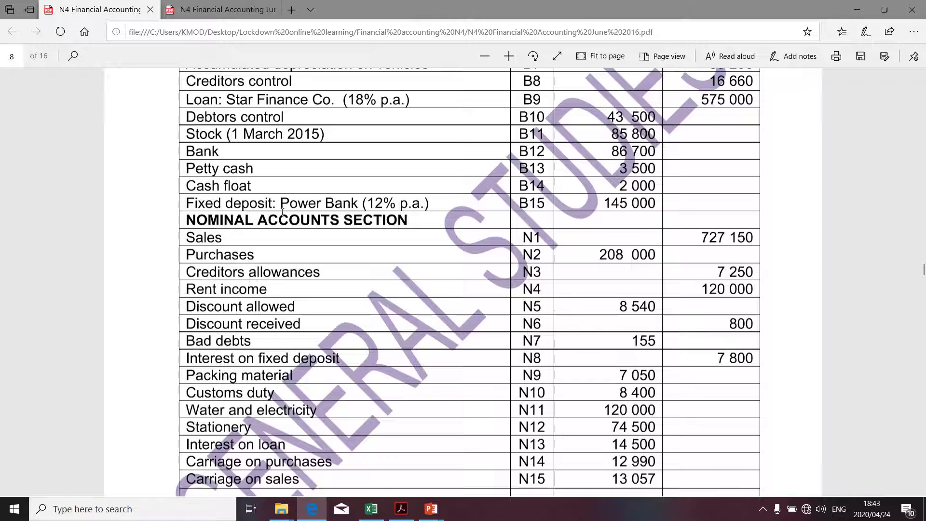
left_click_drag(187, 220, 343, 221)
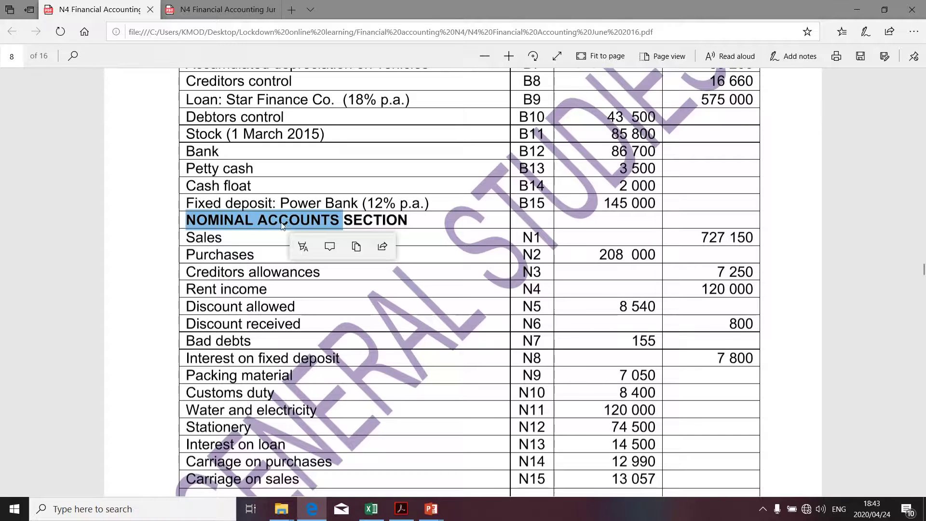
left_click_drag(231, 236, 190, 237)
key("ctrl+c")
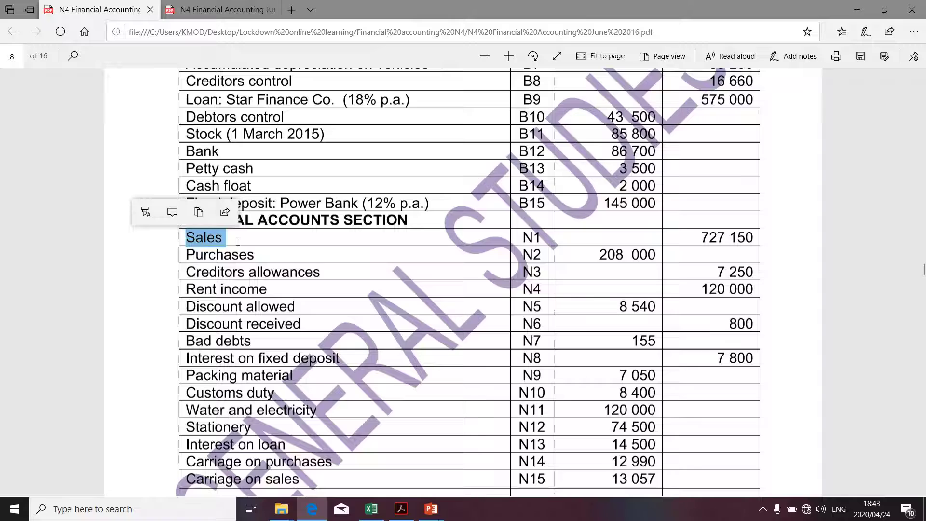
key("alt+Tab")
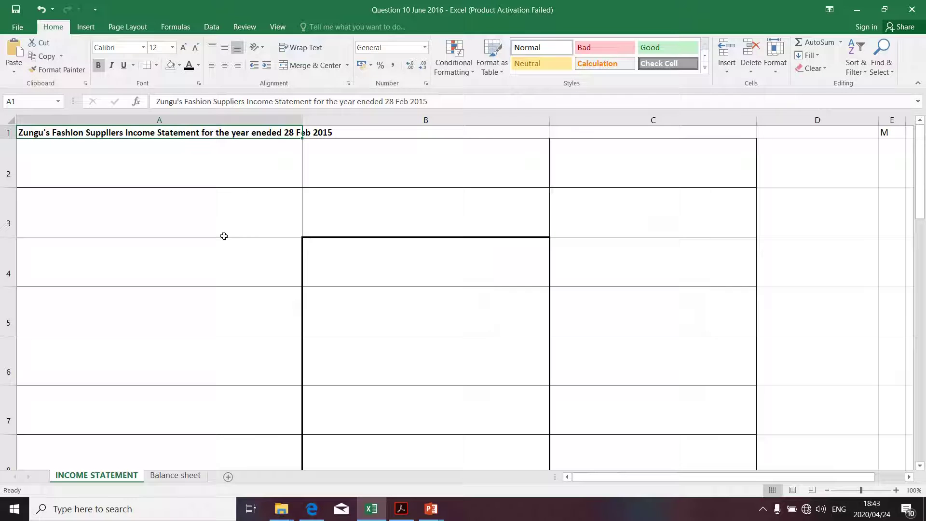
left_click(131, 173)
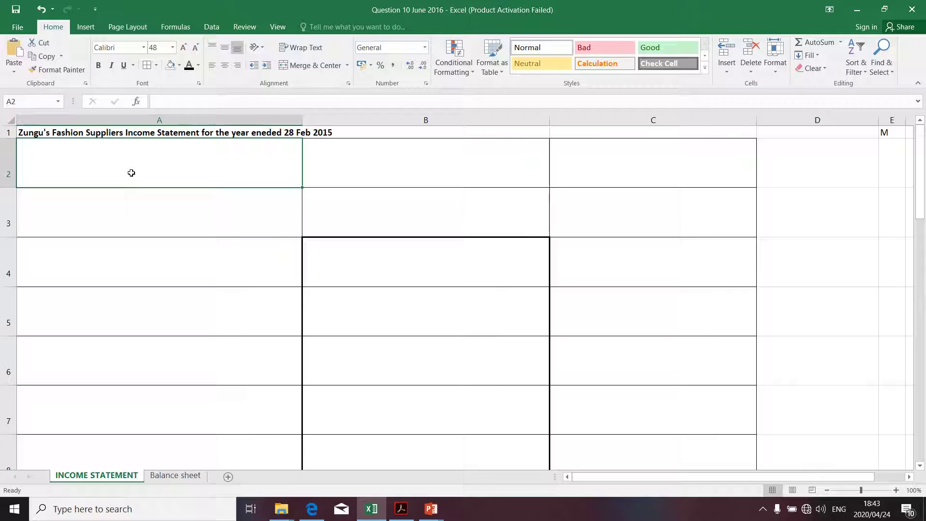
key("ctrl+v")
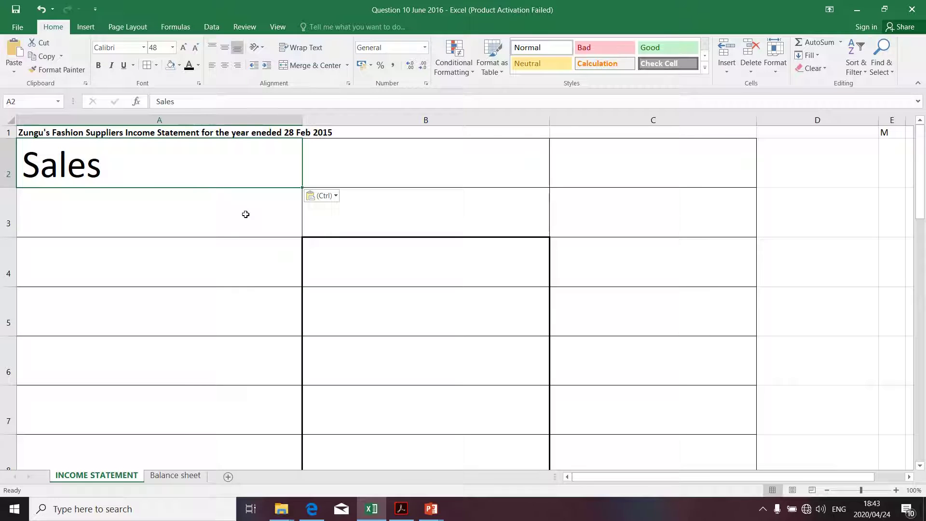
- Enter the label Cost of sales in cell A3
left_click(125, 218)
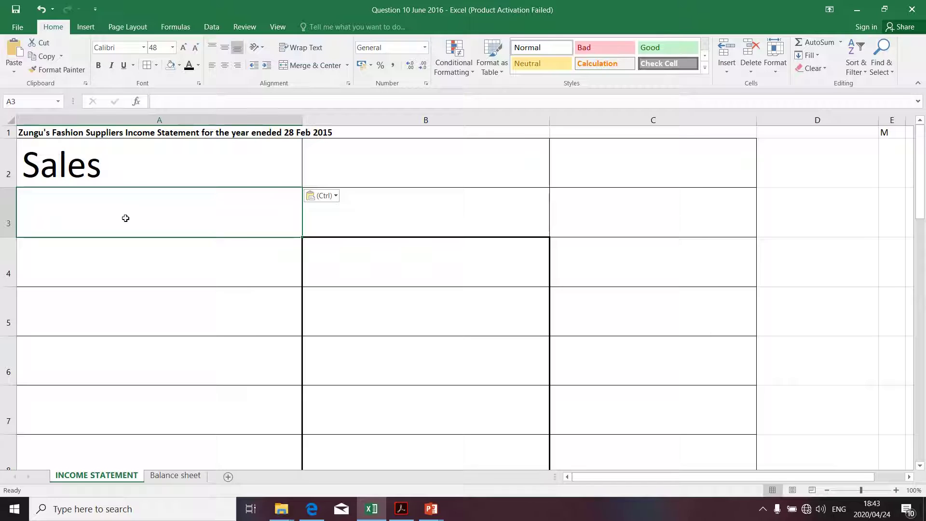
type("C")
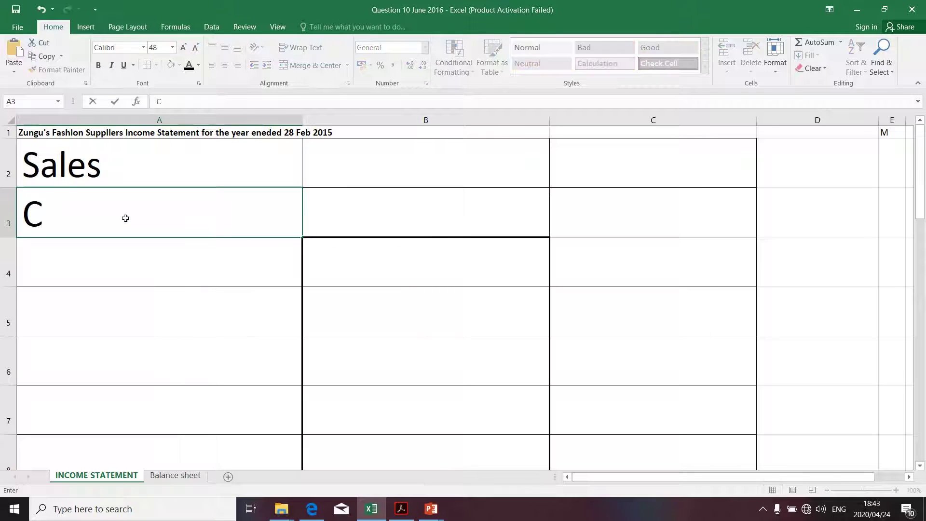
type("ost o")
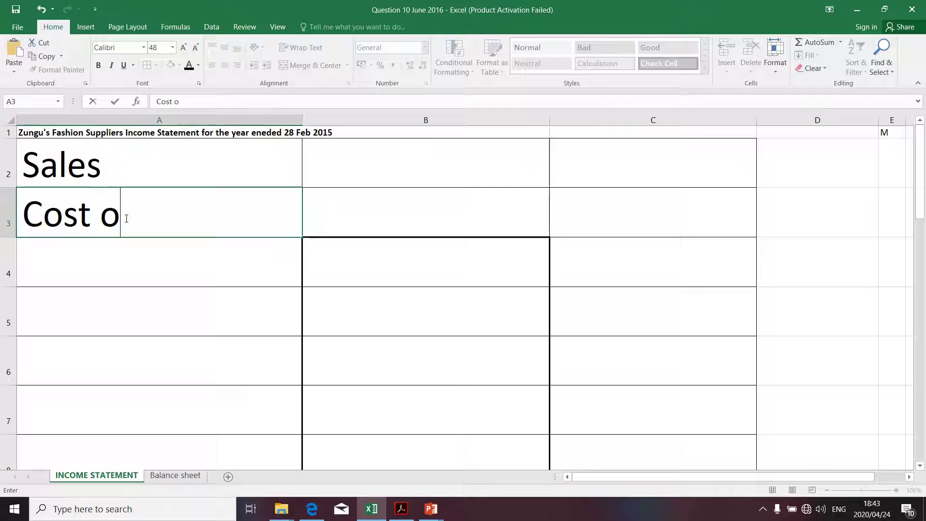
type("f sal")
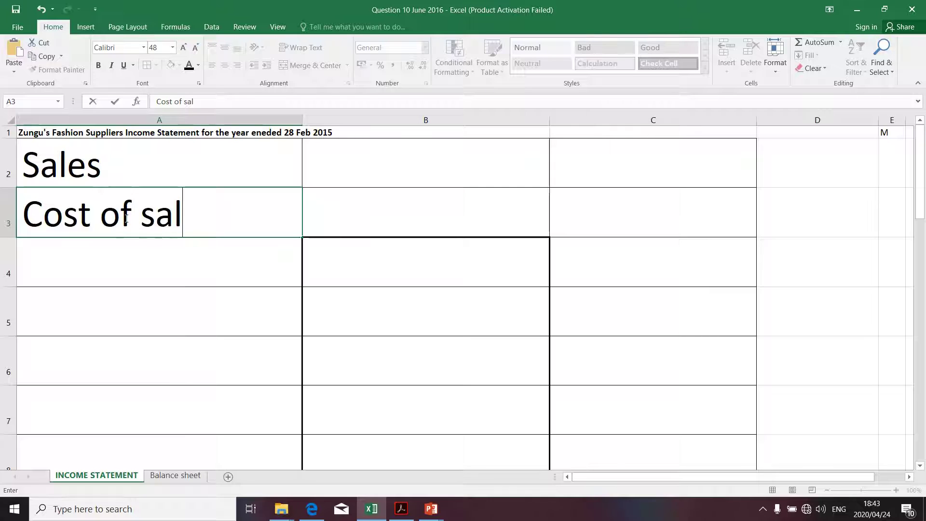
type("es")
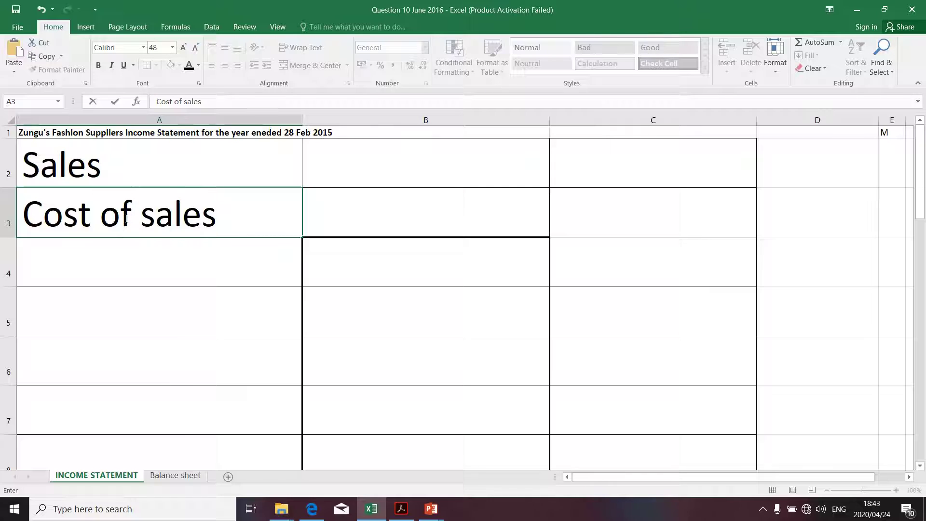
left_click(312, 293)
- Switch to the exam paper PDF and read the note on the inventory system, checking it against the preadjustment trial balance
key("alt+Tab")
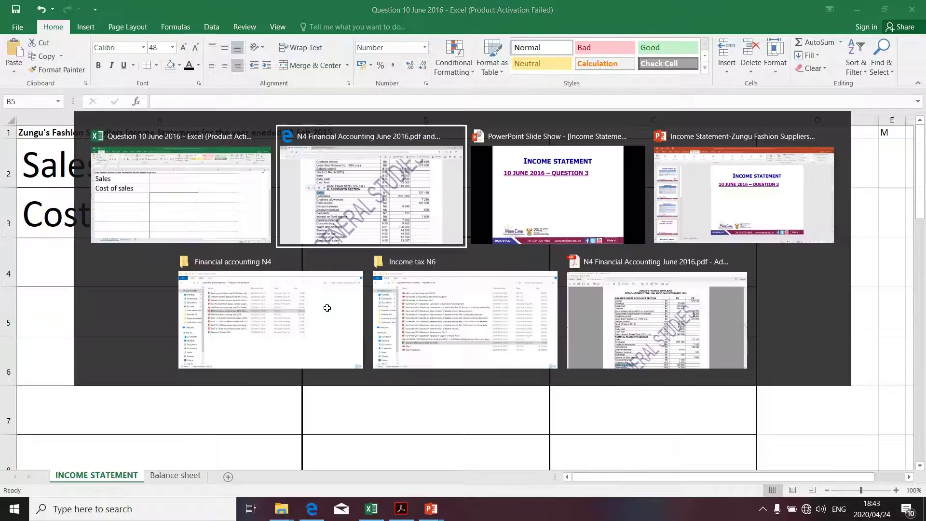
scroll(317, 298, "up", 12)
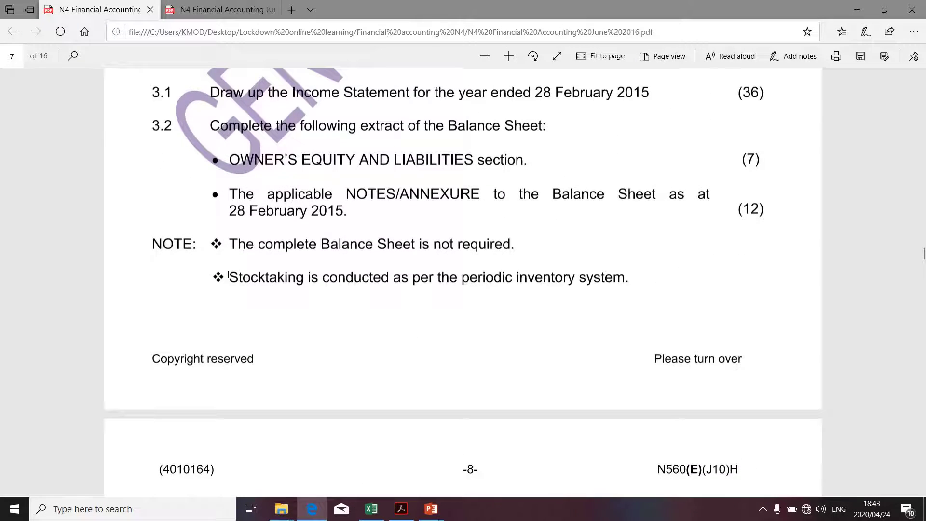
double_click(171, 244)
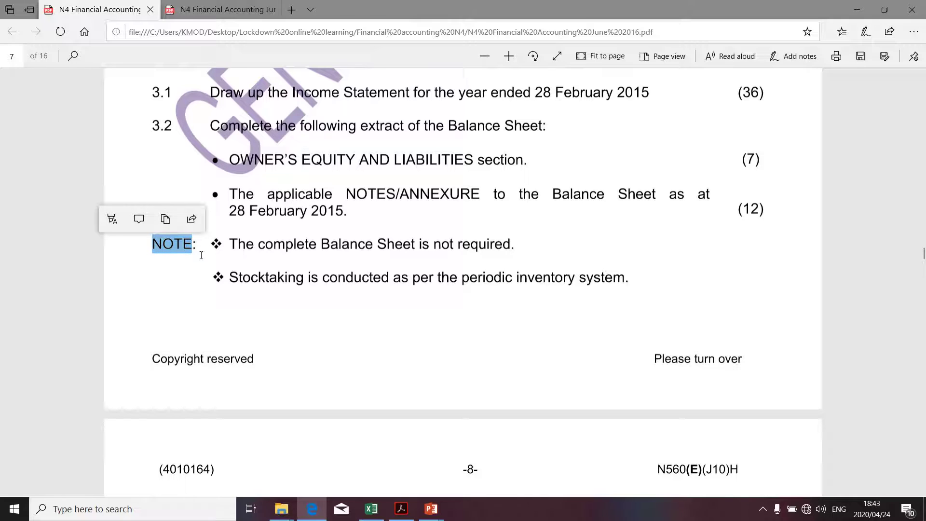
left_click_drag(232, 276, 423, 281)
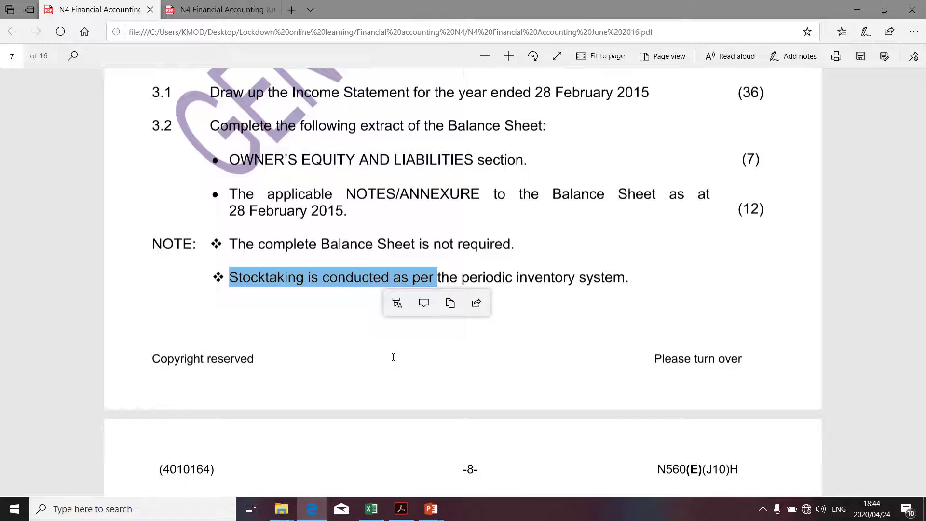
scroll(393, 357, "down", 3)
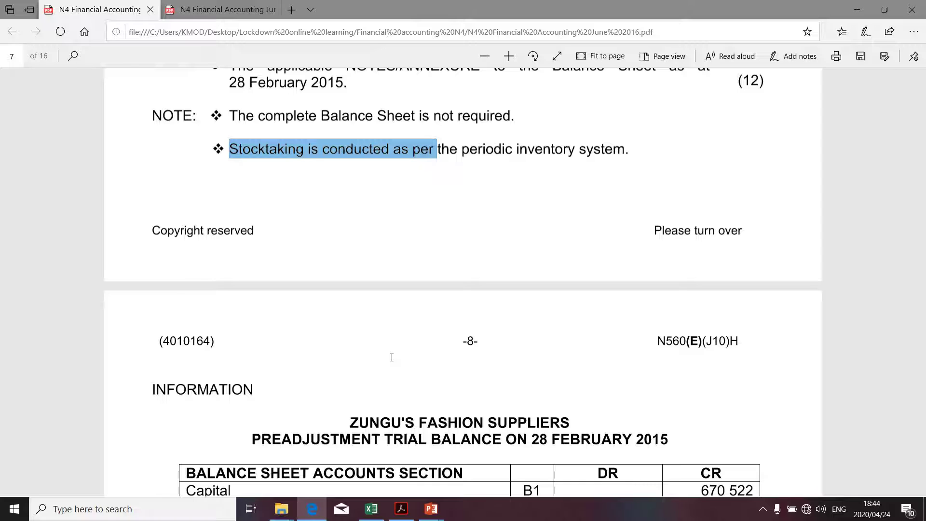
scroll(391, 357, "down", 3)
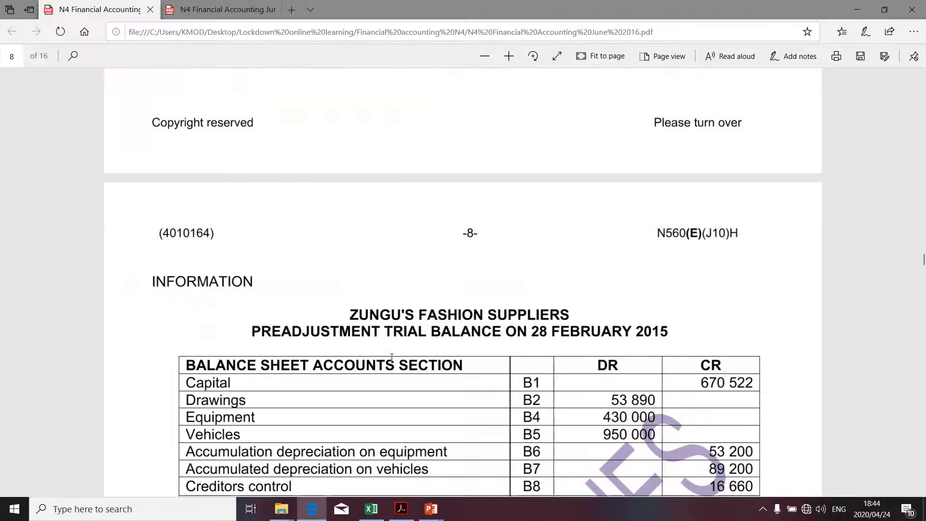
scroll(392, 357, "up", 4)
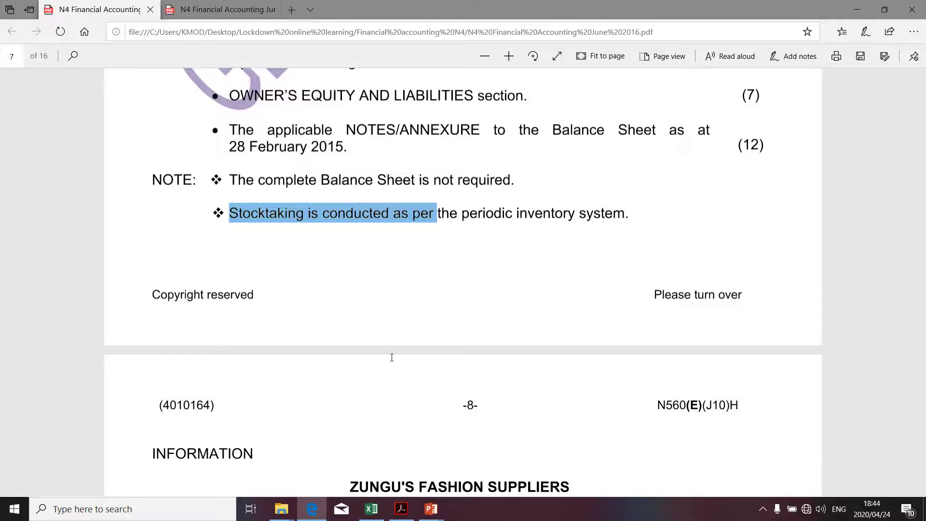
scroll(392, 357, "down", 2)
scroll(392, 358, "down", 2)
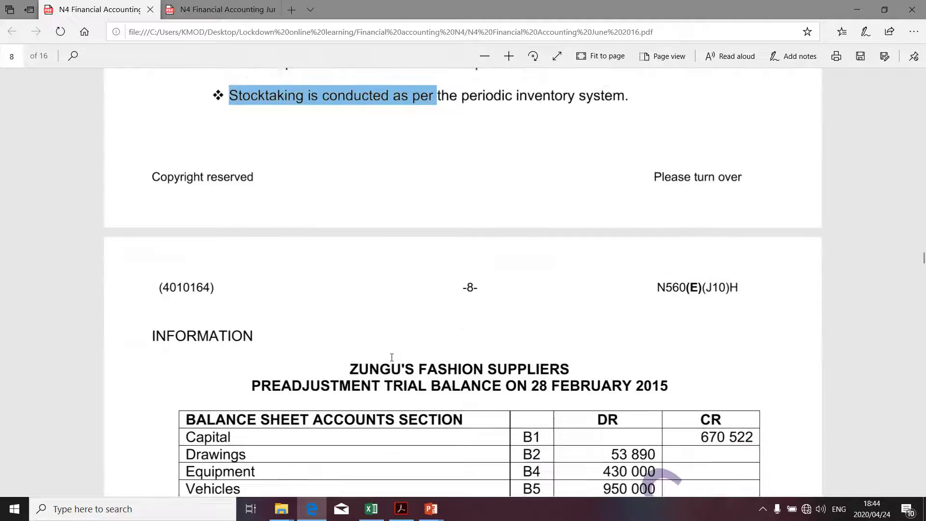
scroll(392, 358, "up", 4)
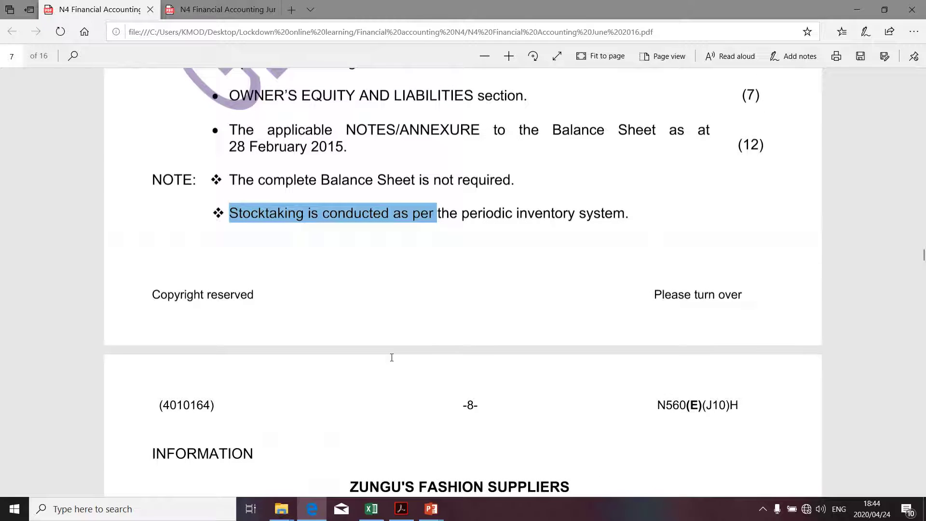
scroll(391, 357, "down", 8)
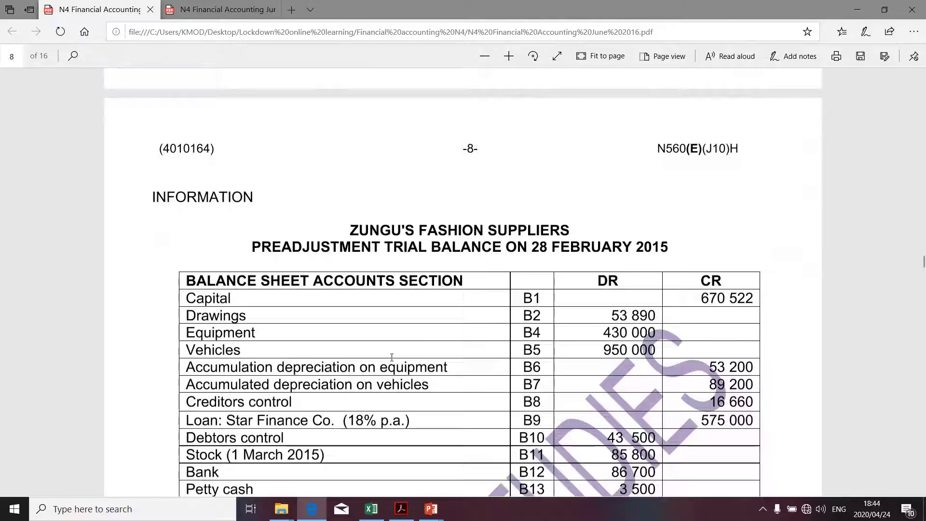
scroll(392, 357, "down", 6)
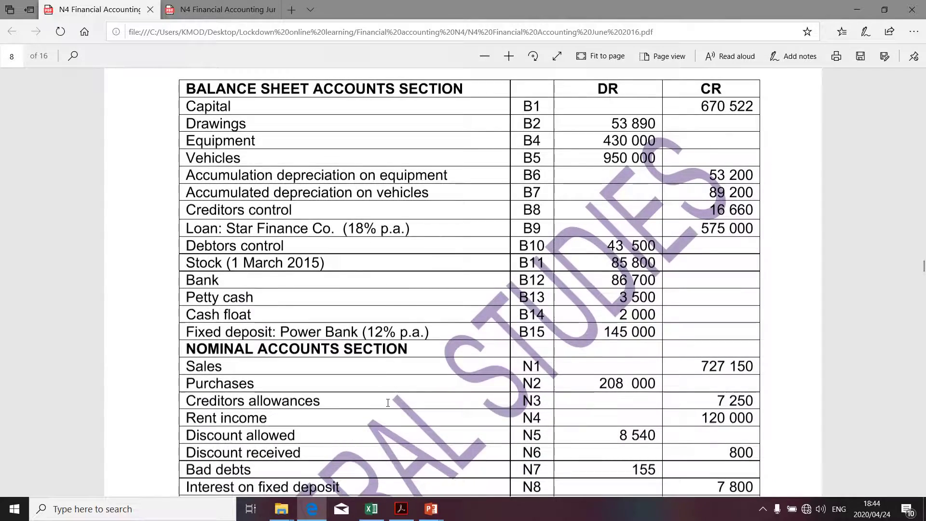
- Switch back to the Excel workbook and select cell C2 in the Sales row of the INCOME STATEMENT sheet
key("alt+Tab")
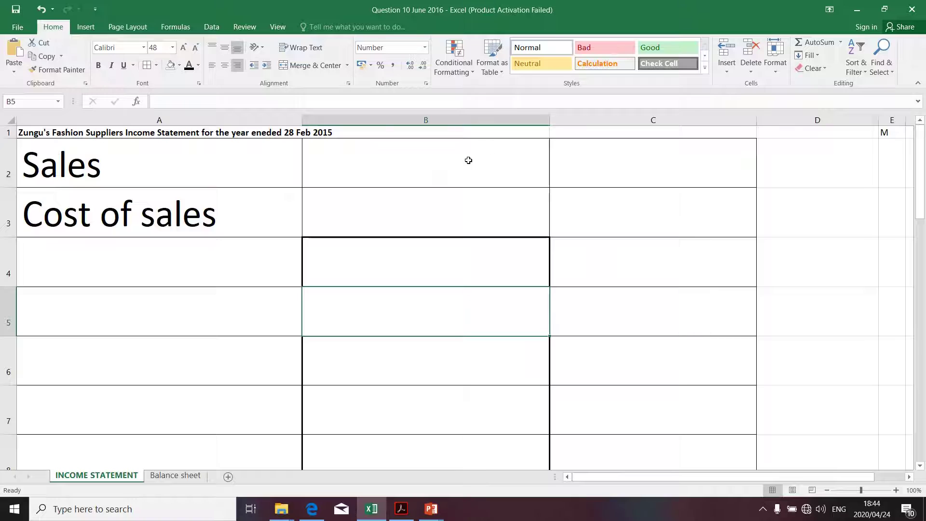
left_click(582, 169)
- Return to the exam PDF and read adjustments 1 to 3 on the debt write-off and the provisions for bad debts and discount allowed
key("alt+Tab")
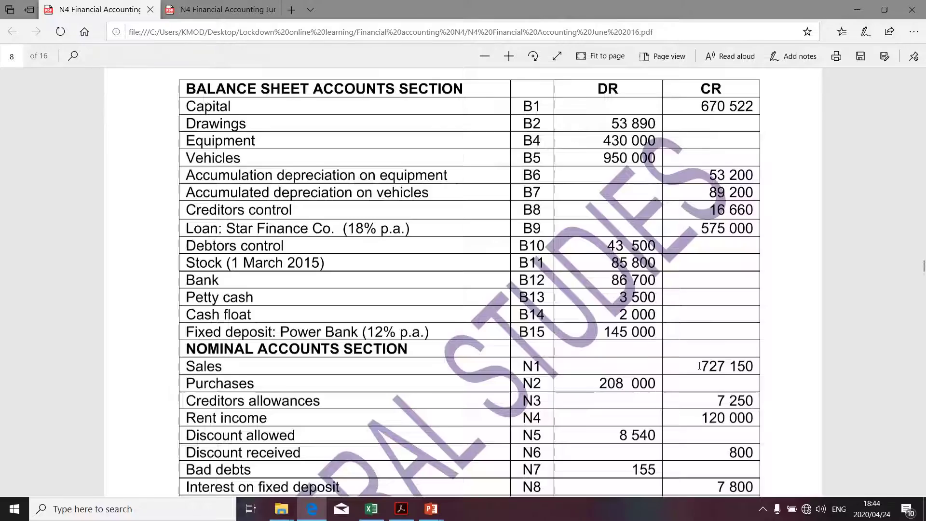
scroll(701, 366, "down", 10)
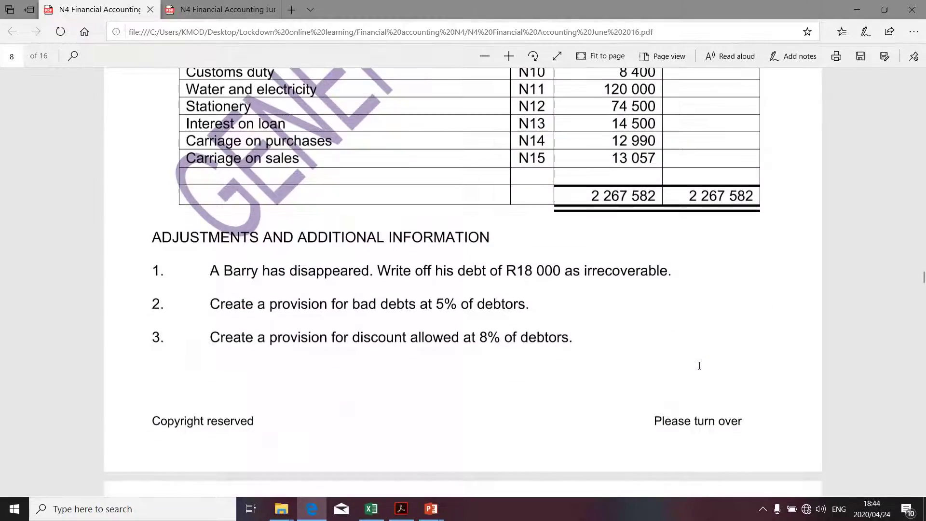
scroll(700, 365, "up", 3)
scroll(700, 366, "down", 5)
scroll(700, 366, "up", 4)
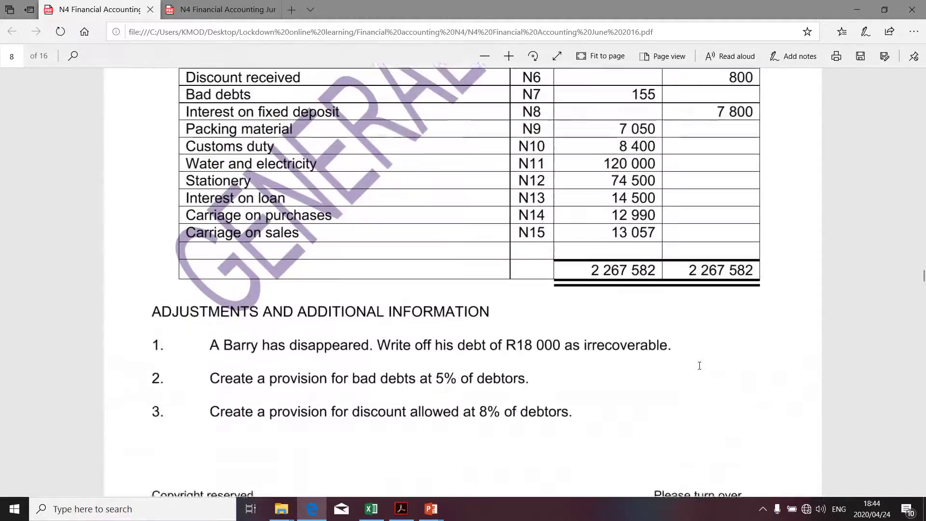
scroll(700, 365, "down", 3)
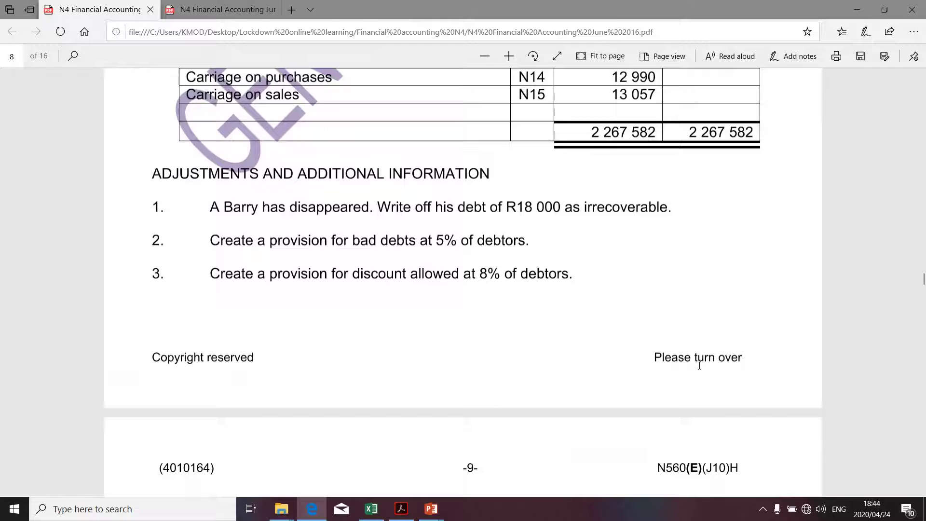
left_click_drag(211, 202, 289, 207)
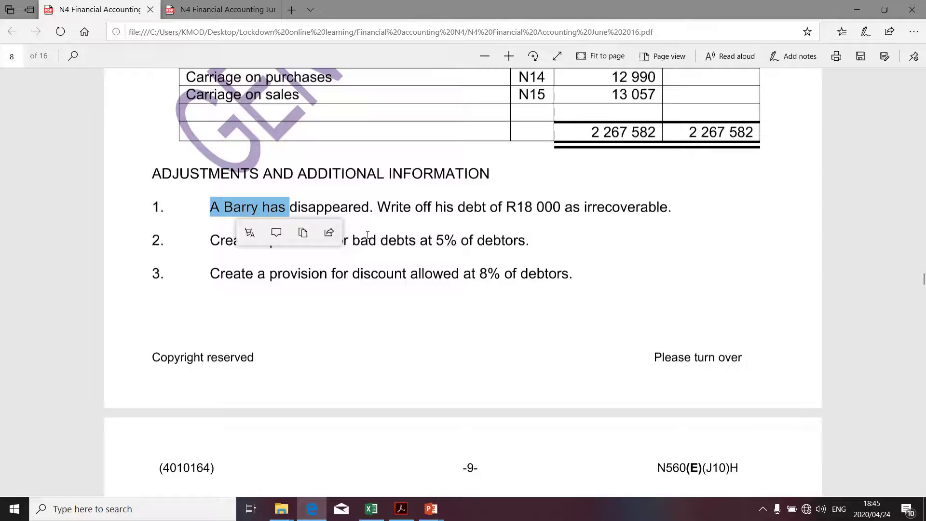
left_click_drag(368, 235, 436, 241)
left_click_drag(258, 274, 337, 273)
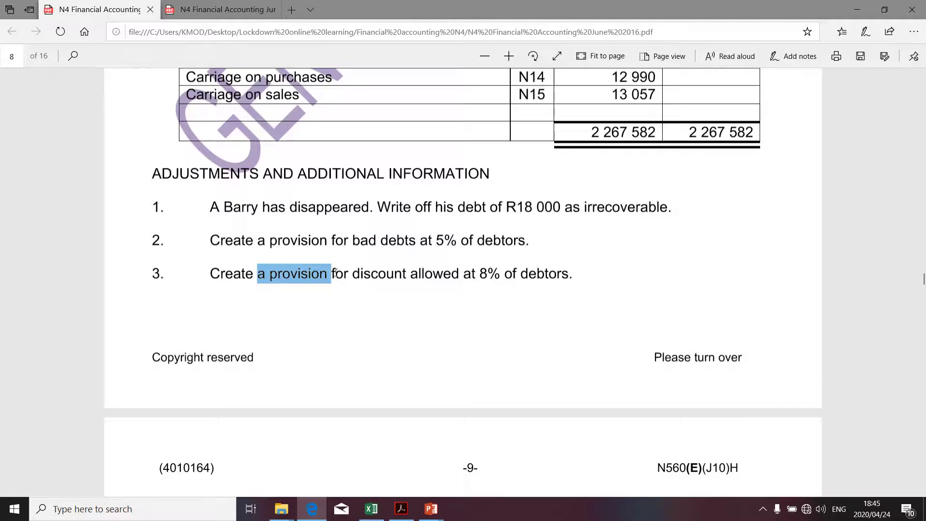
- Examine adjustments 4 to 10, covering stock on hand, carriage, water and electricity, interest, rent and depreciation
scroll(332, 339, "down", 4)
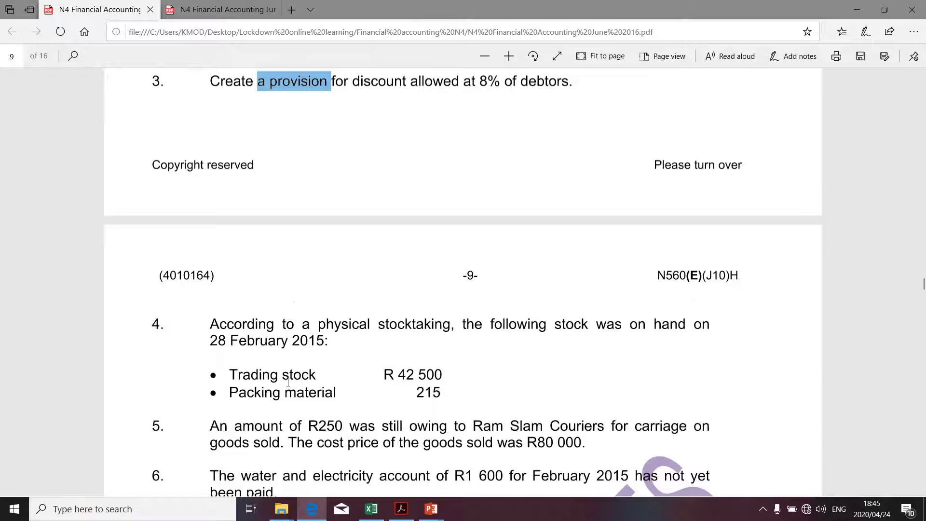
scroll(288, 382, "down", 3)
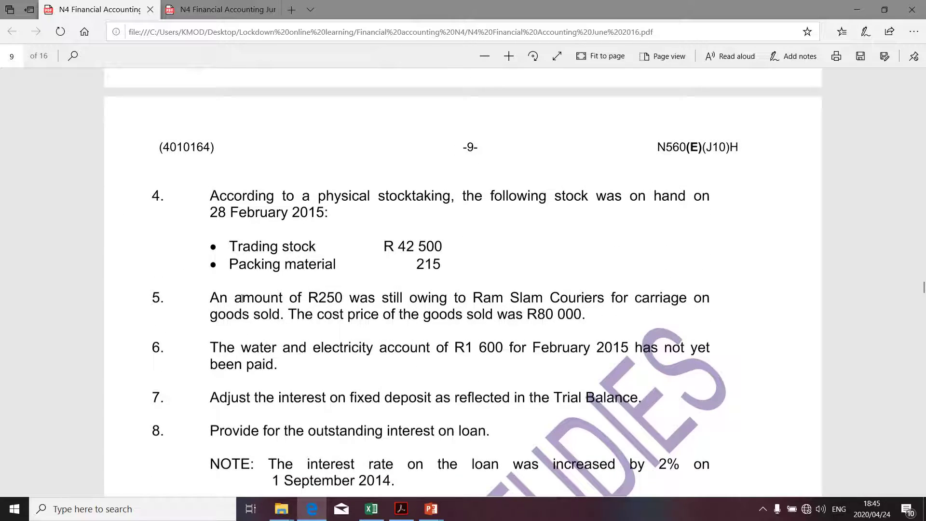
left_click_drag(241, 298, 344, 296)
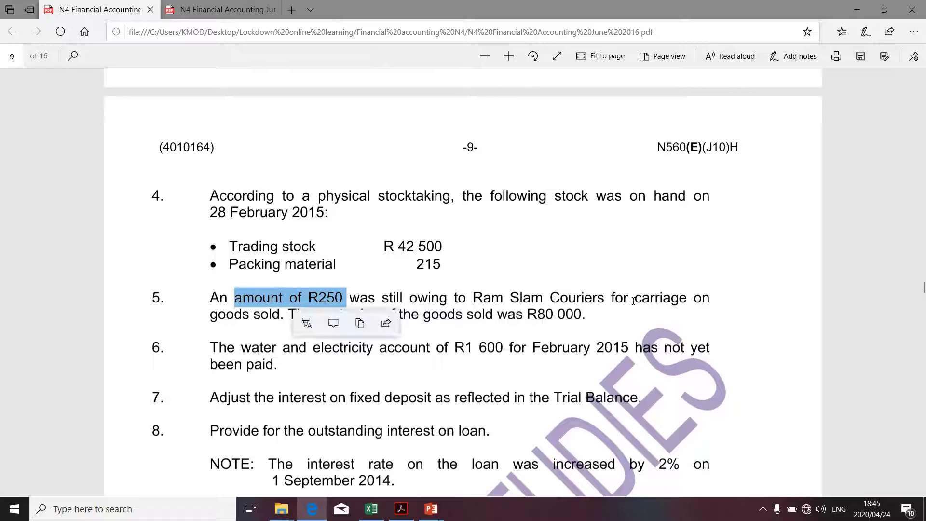
left_click_drag(635, 299, 711, 298)
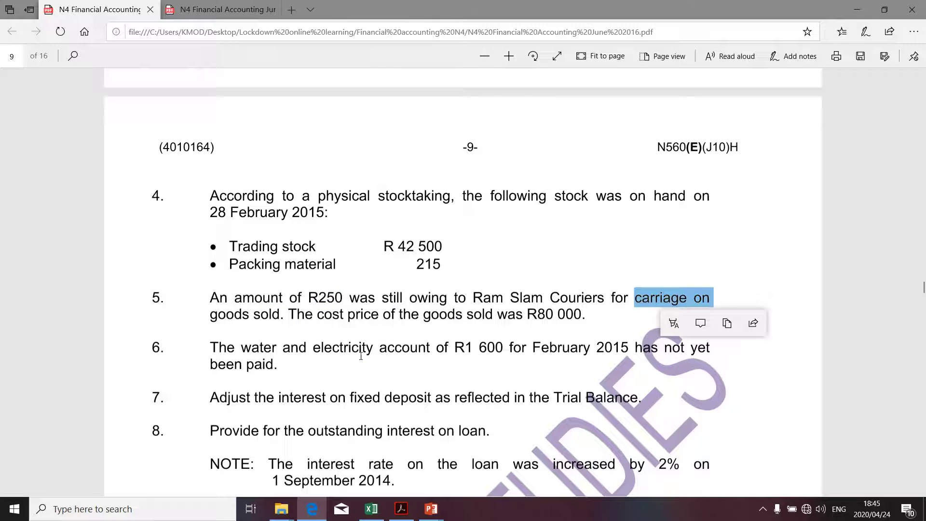
left_click_drag(242, 345, 363, 342)
scroll(304, 379, "down", 2)
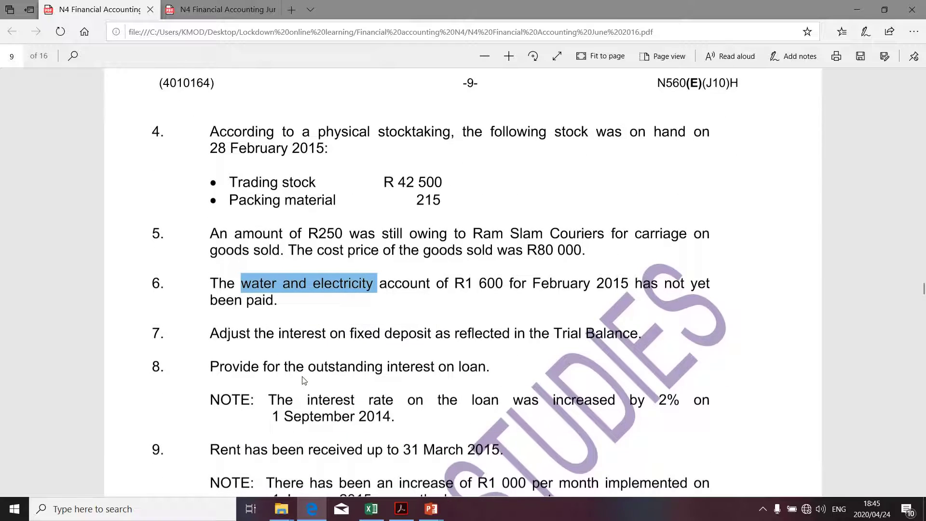
left_click_drag(281, 333, 436, 335)
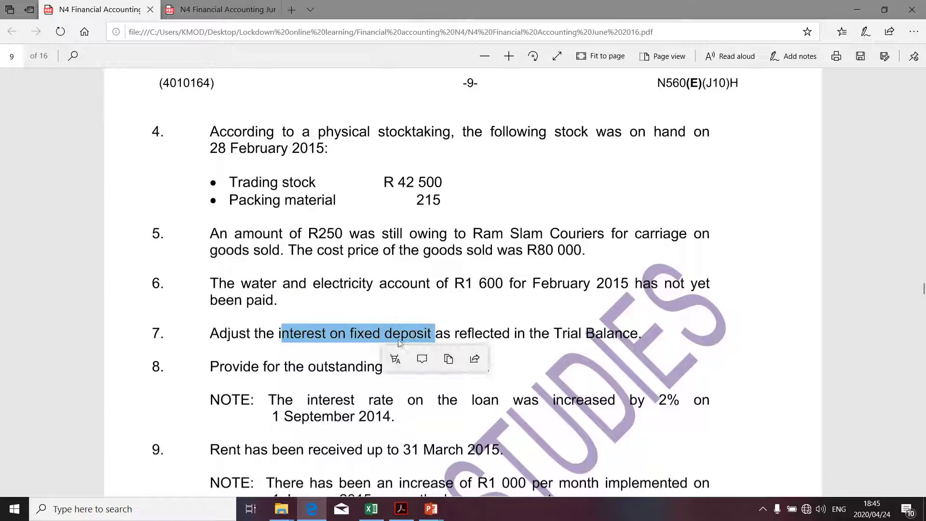
left_click(319, 378)
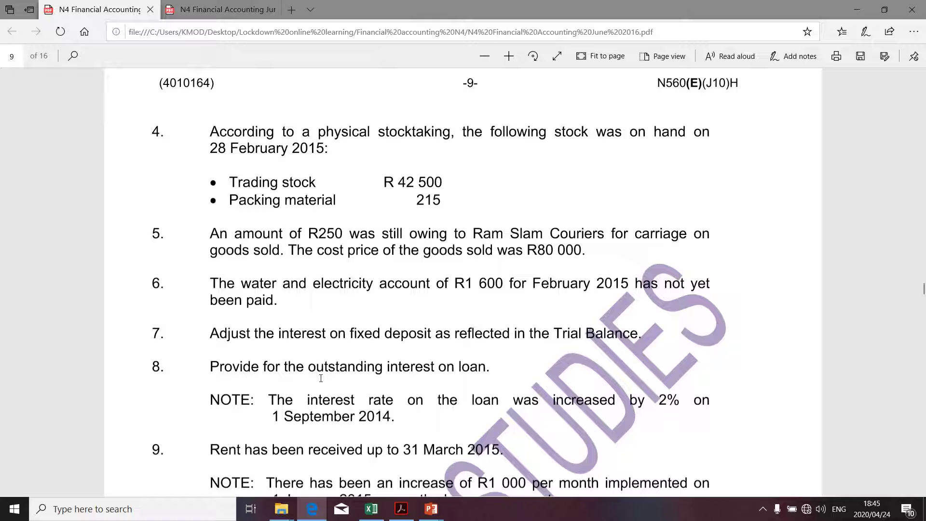
left_click_drag(396, 368, 431, 368)
scroll(353, 412, "down", 4)
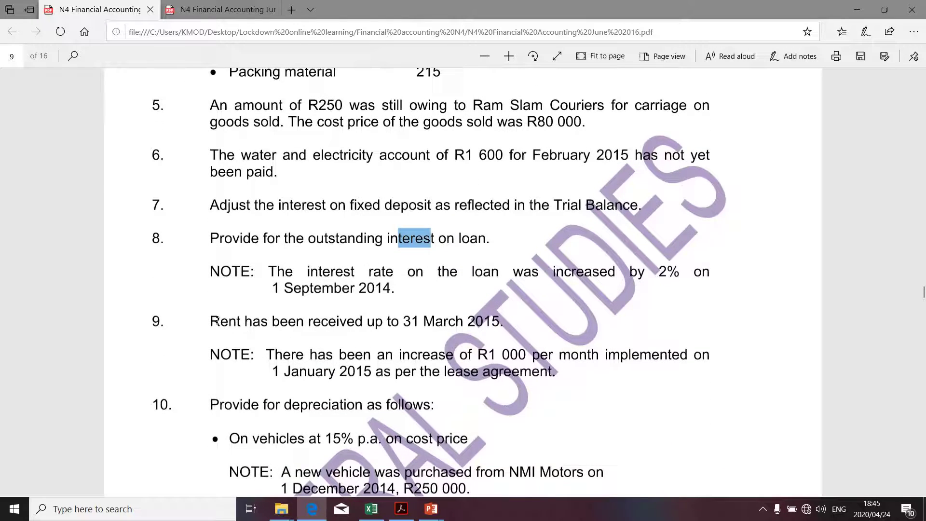
left_click_drag(211, 322, 366, 322)
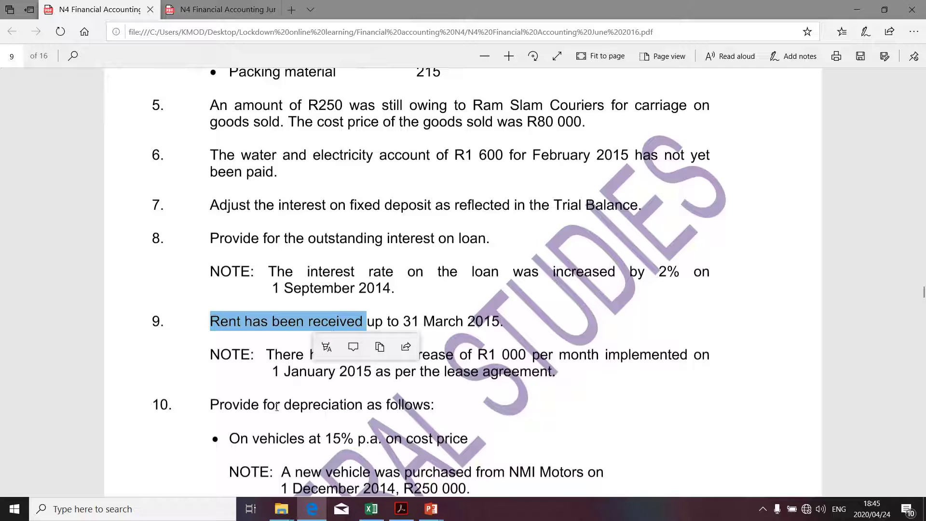
scroll(274, 414, "down", 5)
- Copy the Sales amount 727 150 from the PDF's nominal accounts section into cell C2 of the Excel INCOME STATEMENT sheet
scroll(273, 414, "up", 20)
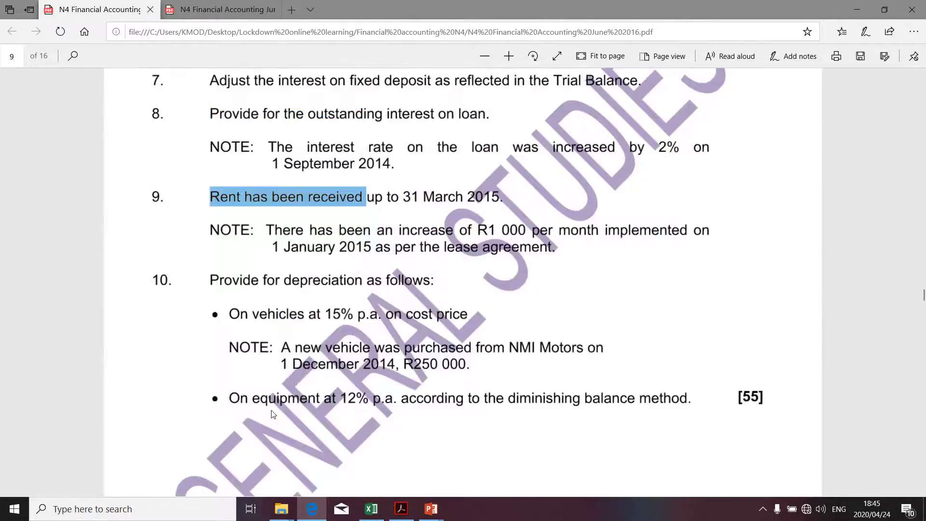
scroll(272, 411, "up", 2)
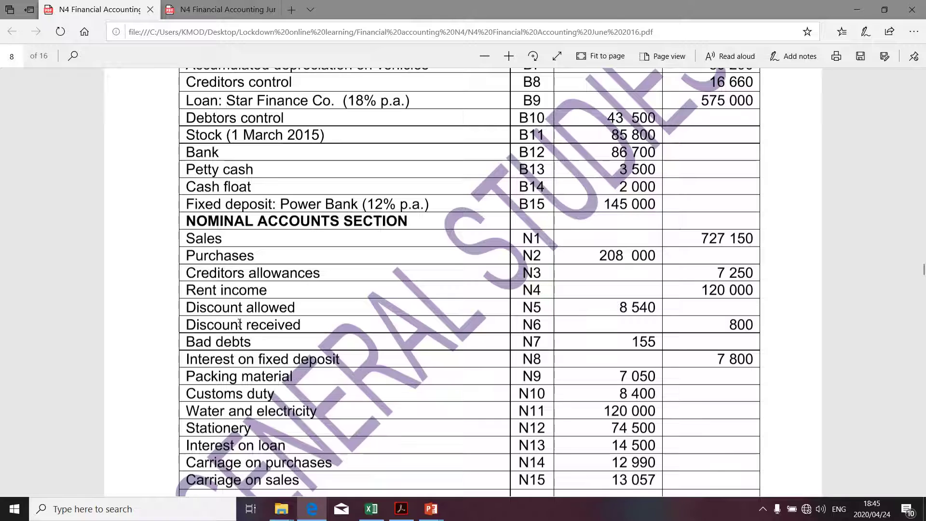
left_click_drag(293, 325, 186, 326)
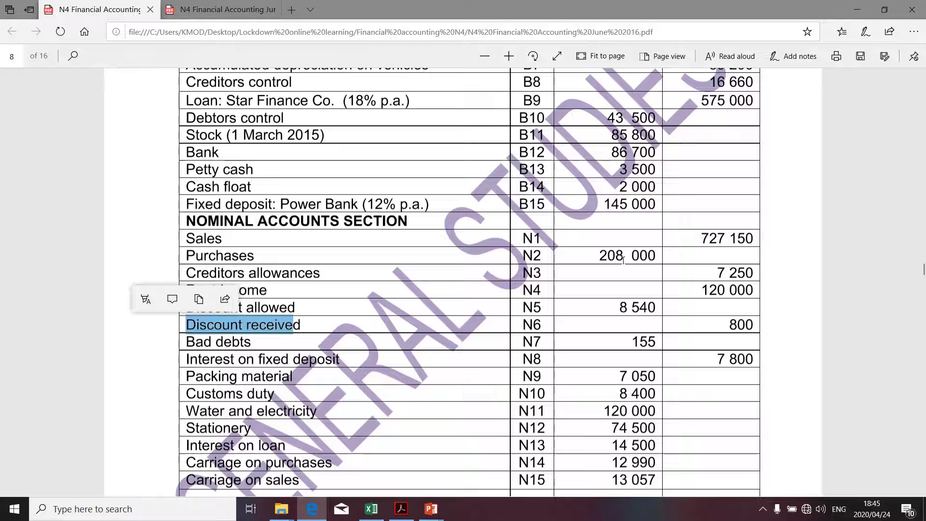
left_click_drag(754, 238, 706, 245)
key("ctrl+c")
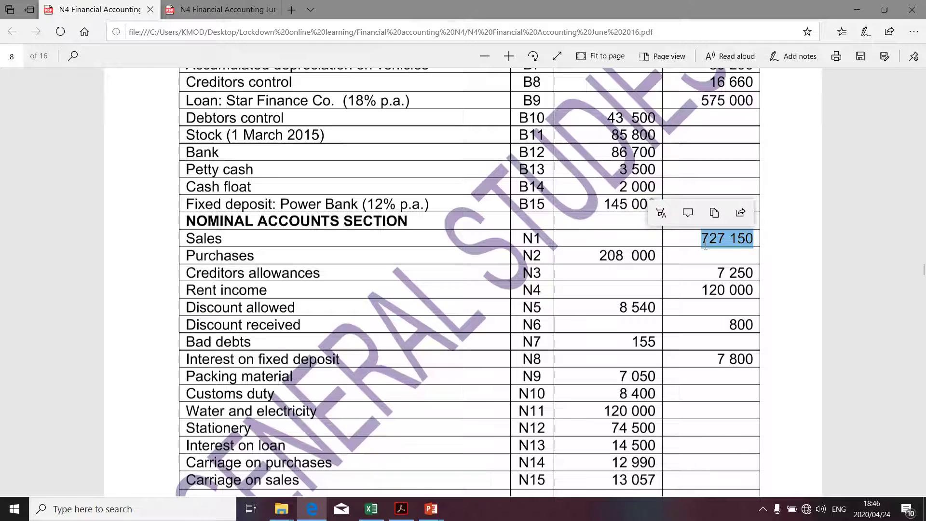
key("alt+Tab")
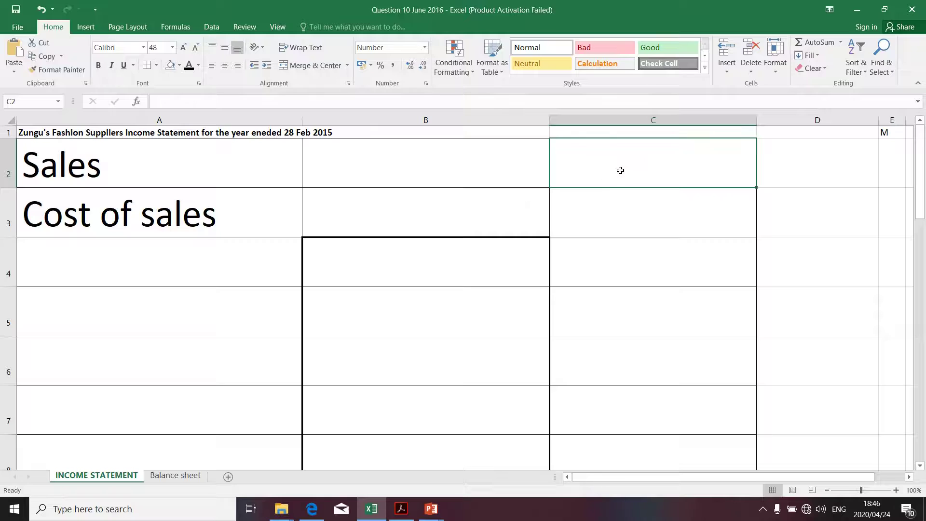
key("ctrl+v")
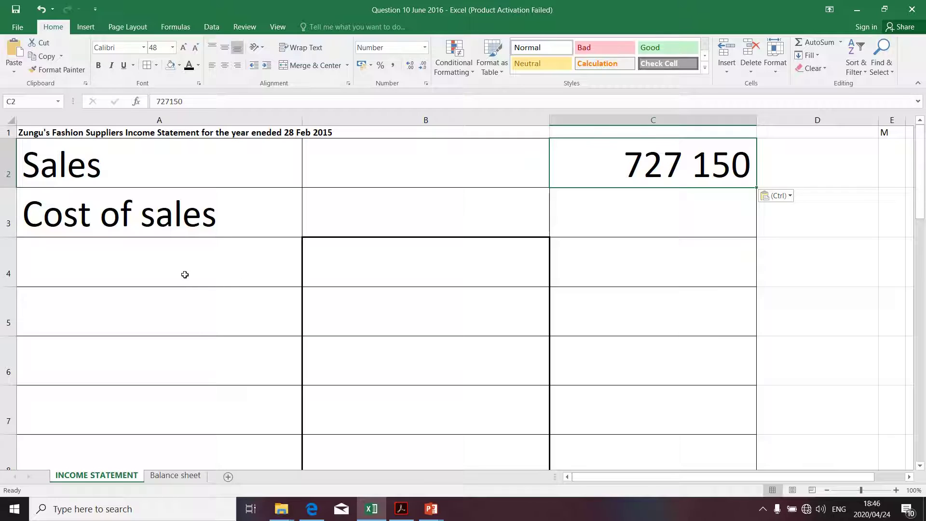
- Enter the label "Opening stock" in cell A4 and "Purchases" in cell A5, below Cost of sales
left_click(118, 271)
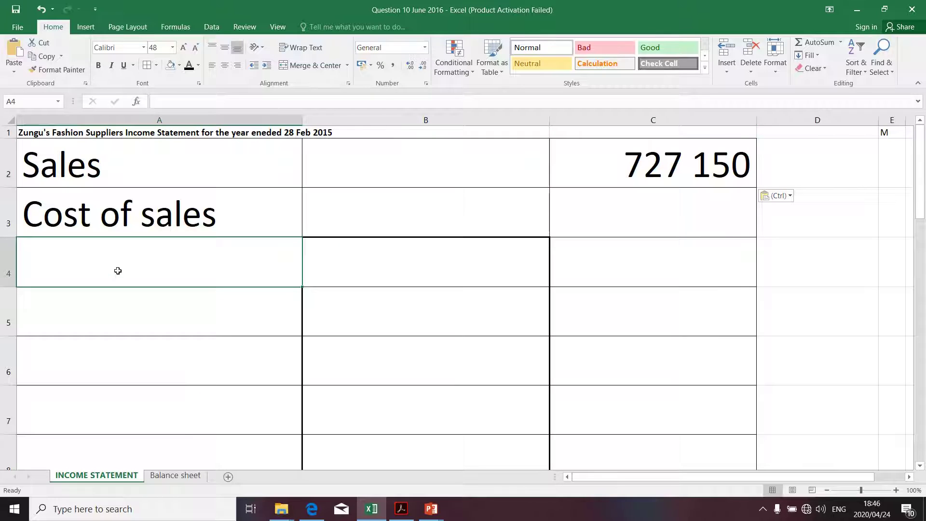
type("Open")
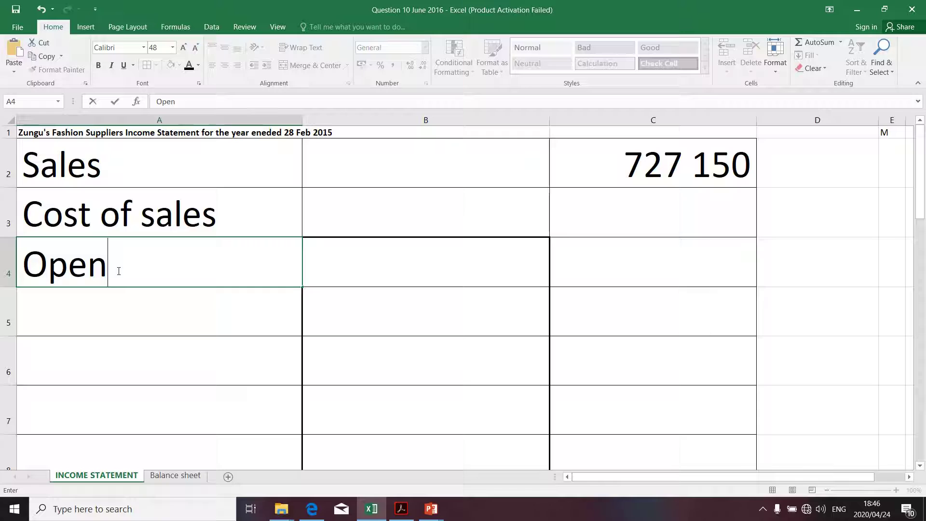
type("ing s")
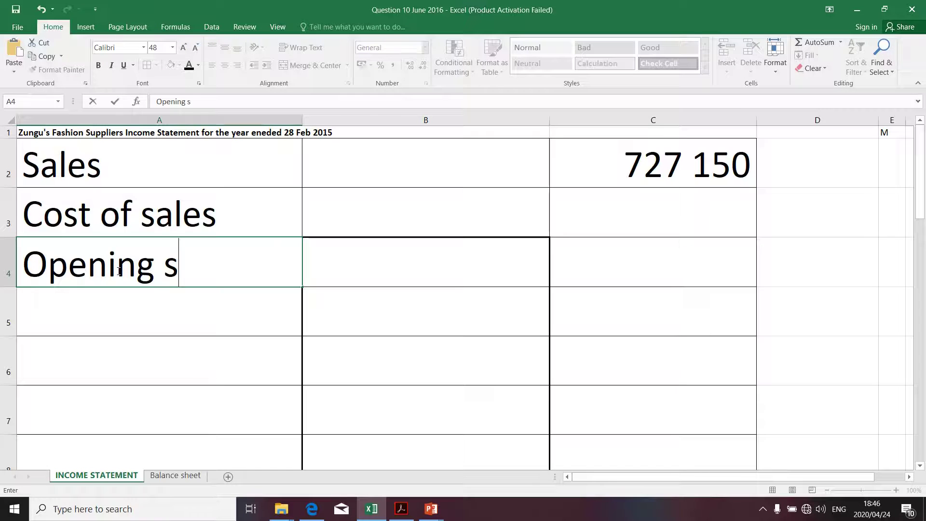
type("tock")
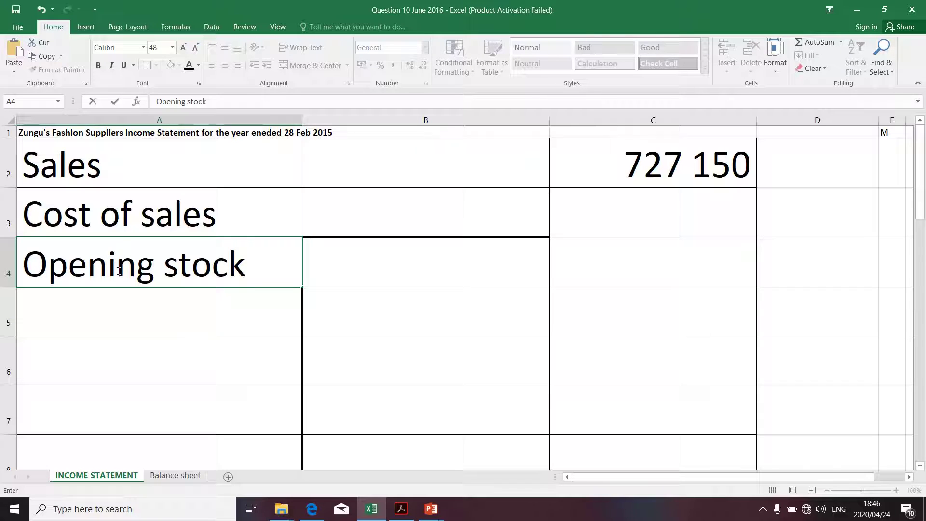
key("Return")
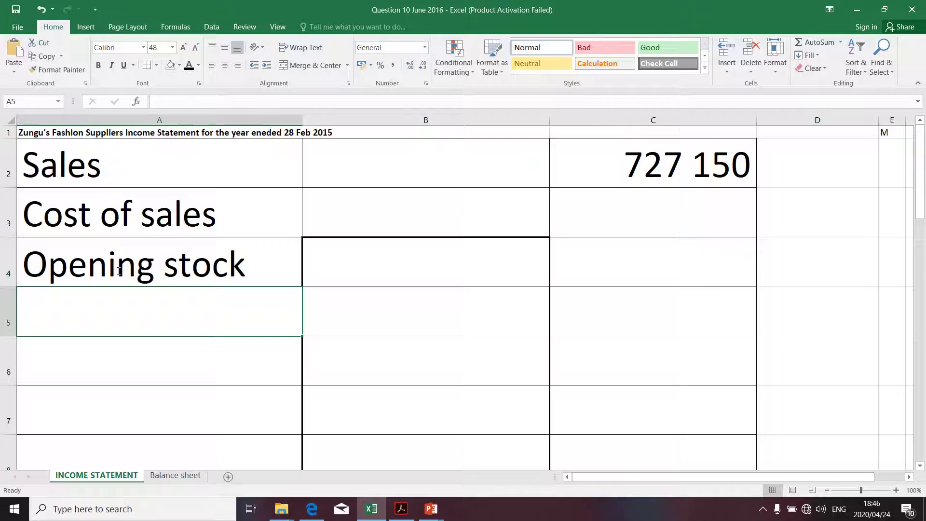
type("Pur")
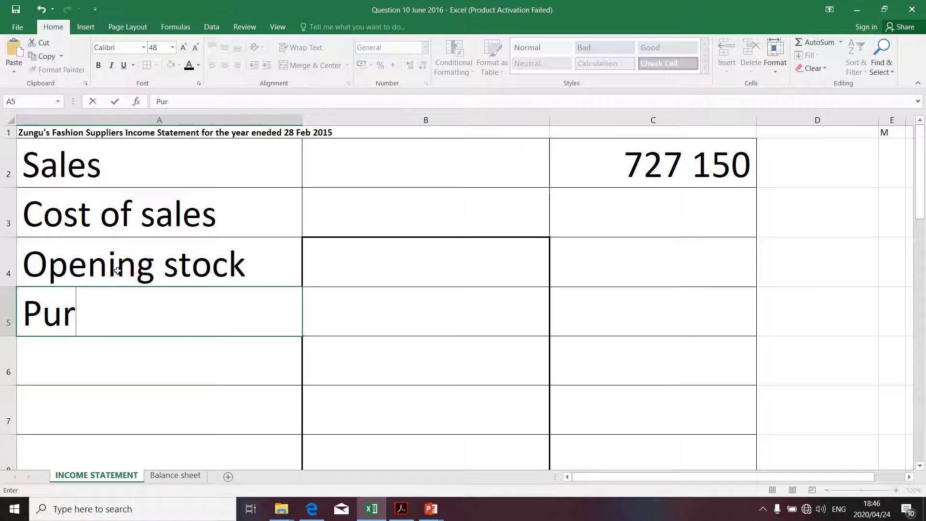
type("cha")
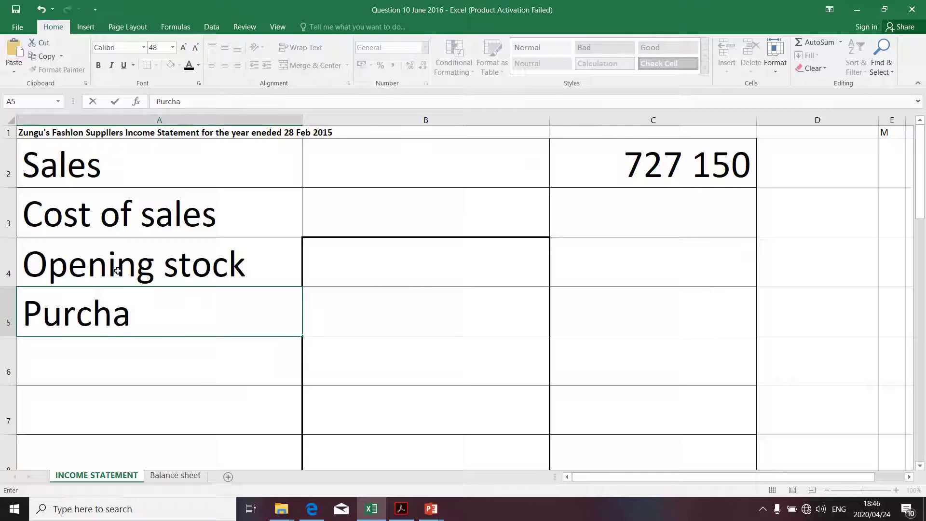
type("ses")
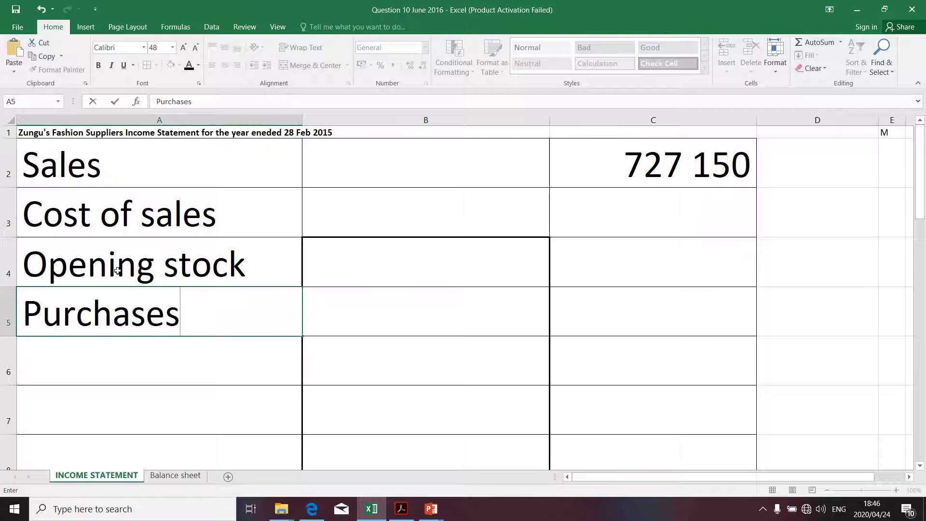
left_click(183, 351)
- Check the Stock (1 March 2015) date against the trial balance date in the PDF and copy its amount 85 800 into Excel cell B4
left_click(339, 275)
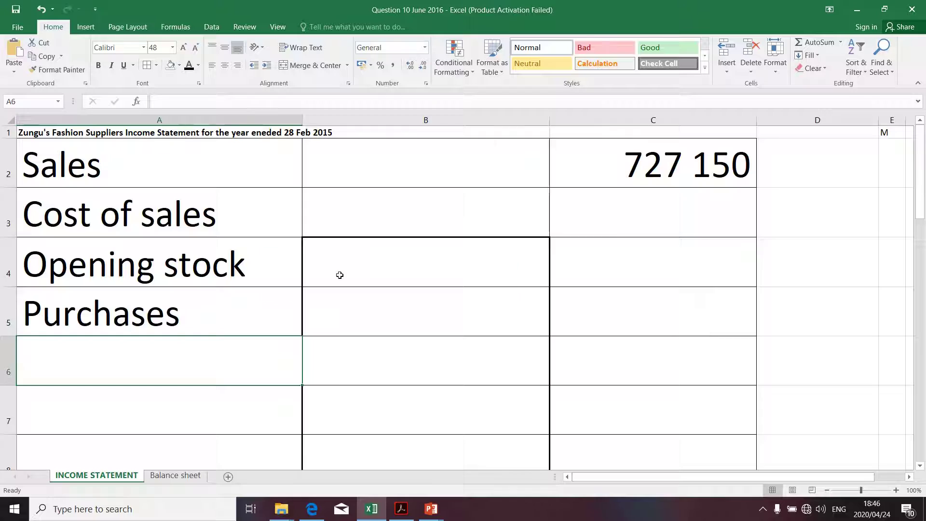
key("alt+Tab")
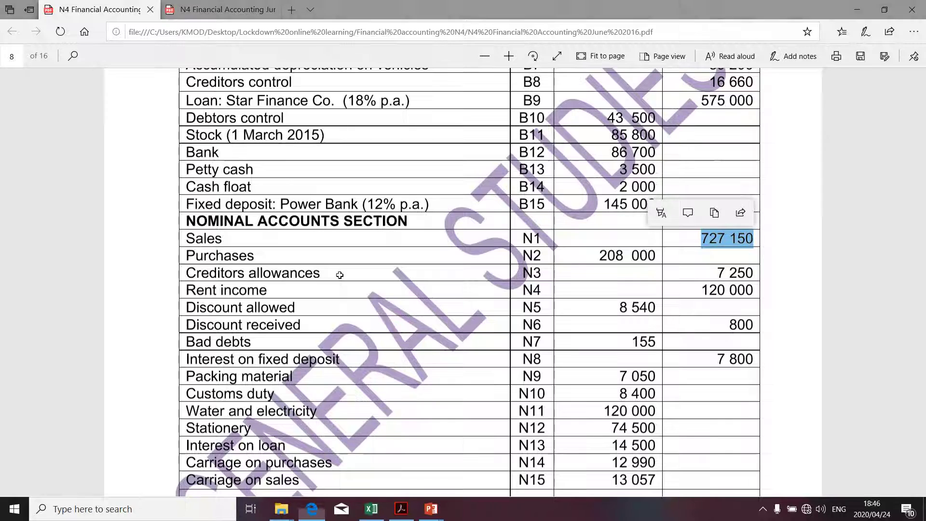
scroll(288, 293, "up", 5)
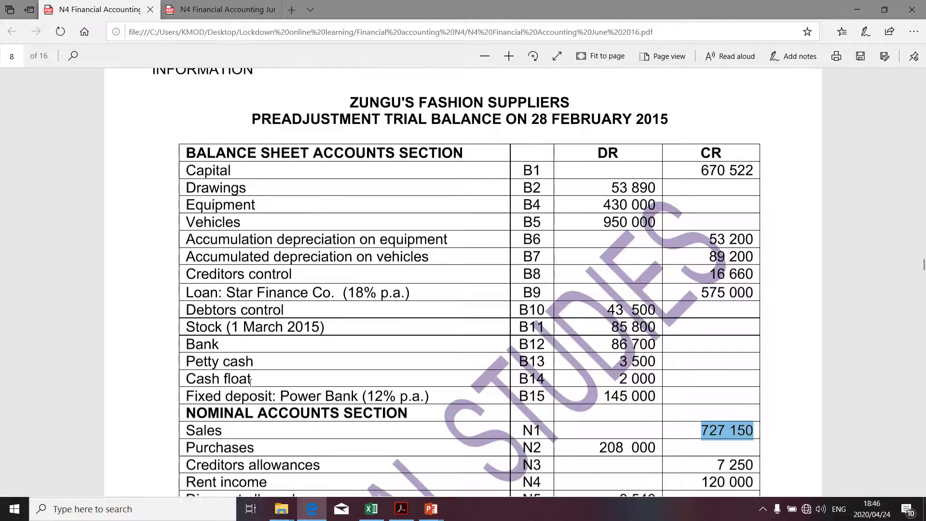
left_click_drag(190, 327, 319, 326)
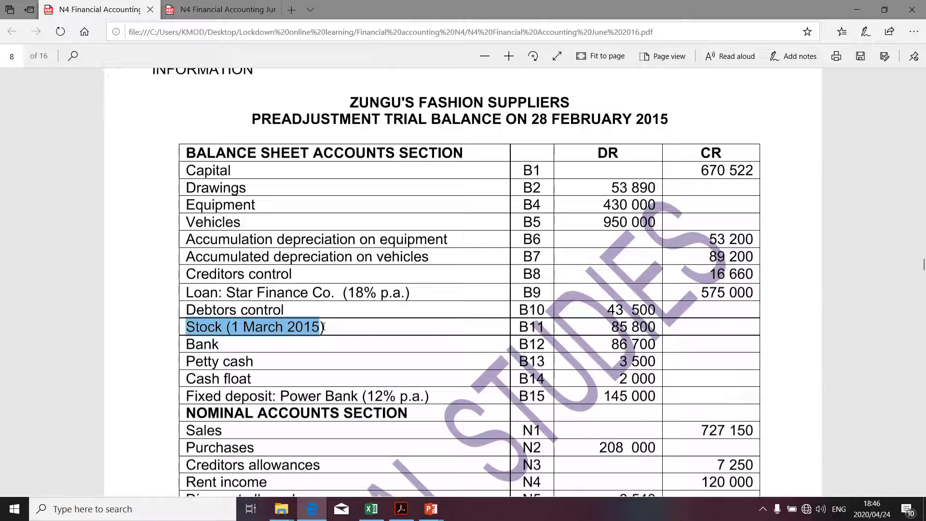
left_click_drag(534, 120, 660, 127)
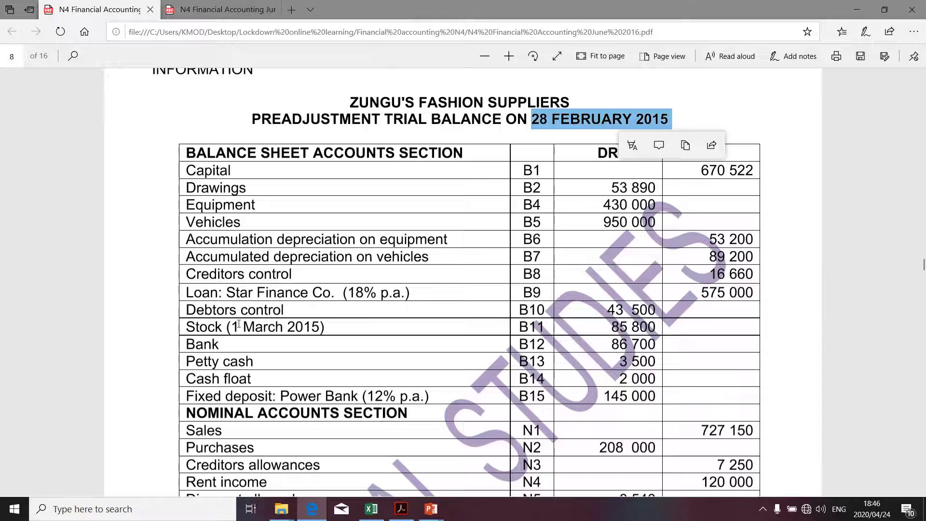
left_click_drag(232, 327, 314, 330)
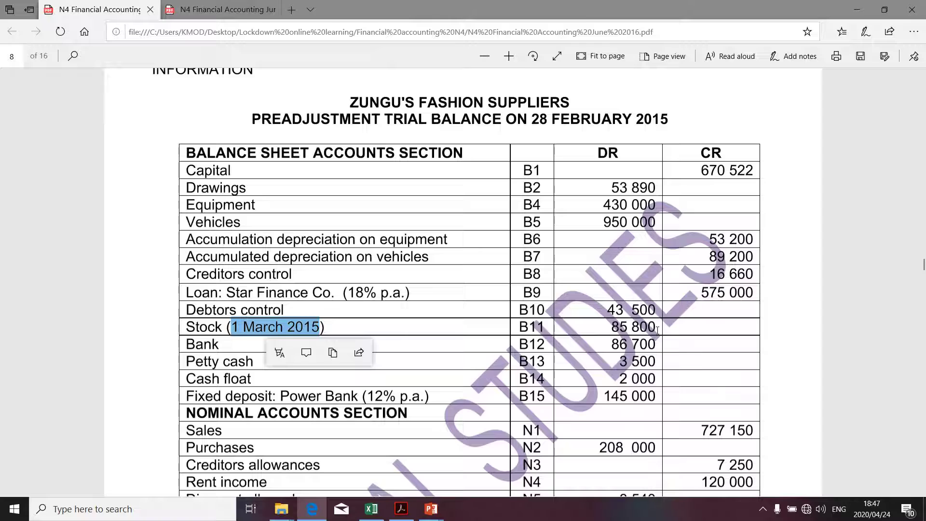
left_click_drag(658, 329, 613, 328)
key("ctrl+c")
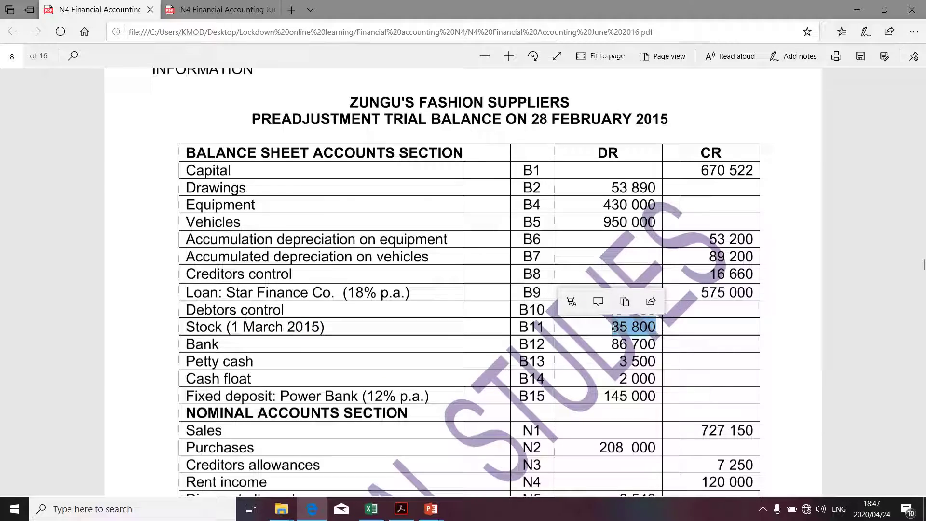
key("alt+Tab")
left_click(379, 282)
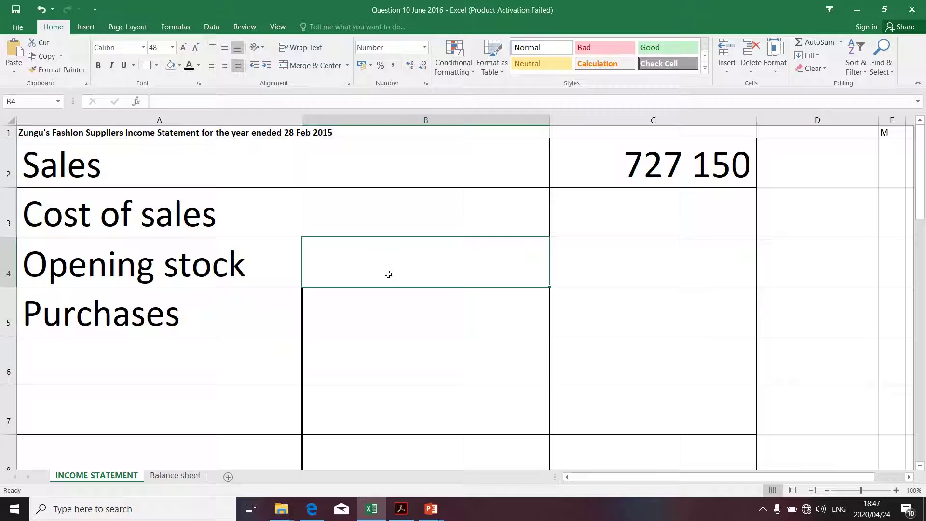
key("ctrl+v")
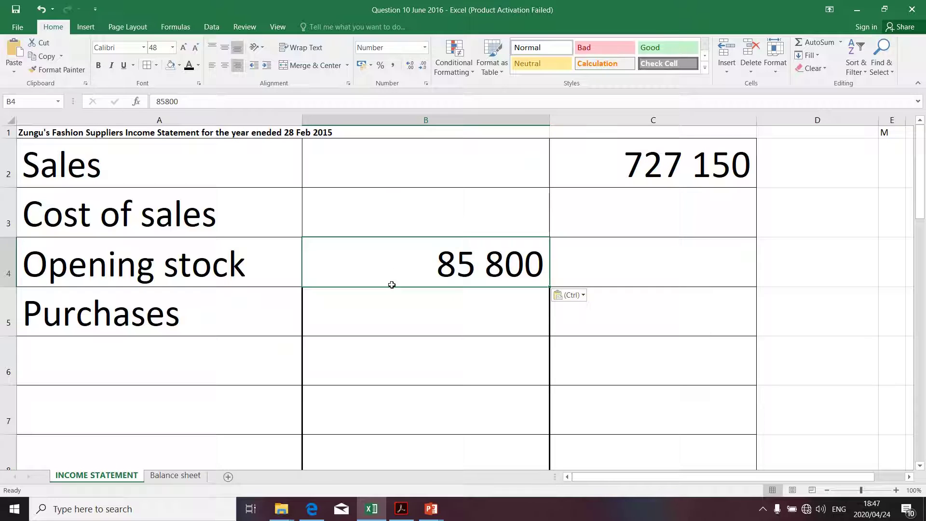
left_click(403, 314)
key("alt+Tab")
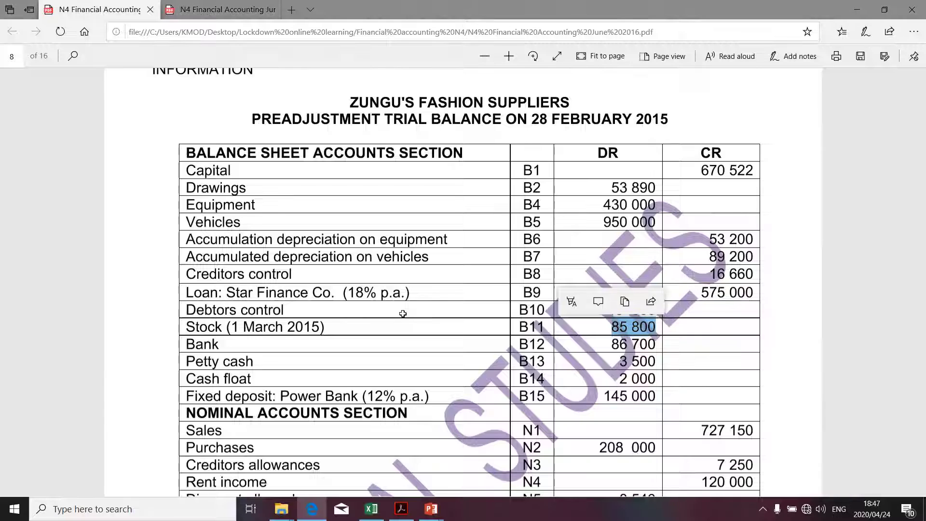
scroll(346, 358, "down", 1)
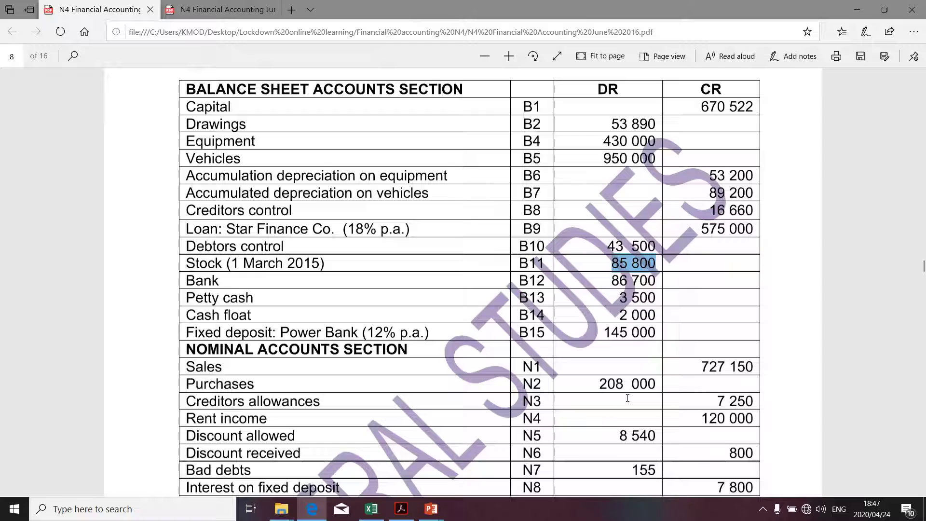
key("alt+Tab")
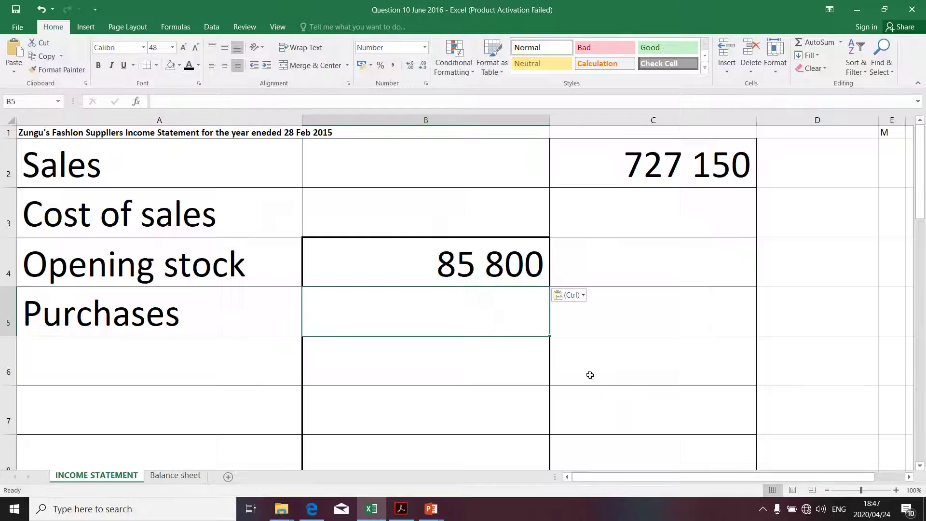
left_click(401, 311)
type("=")
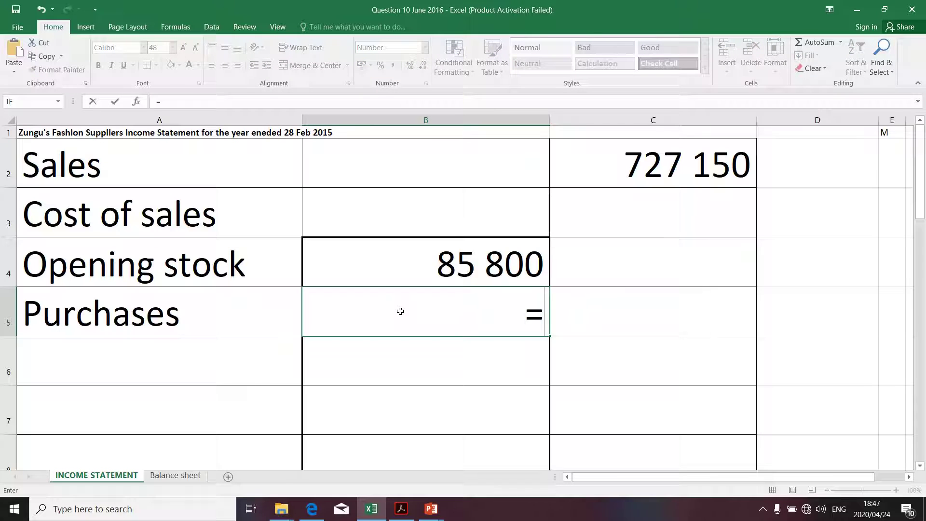
type("208")
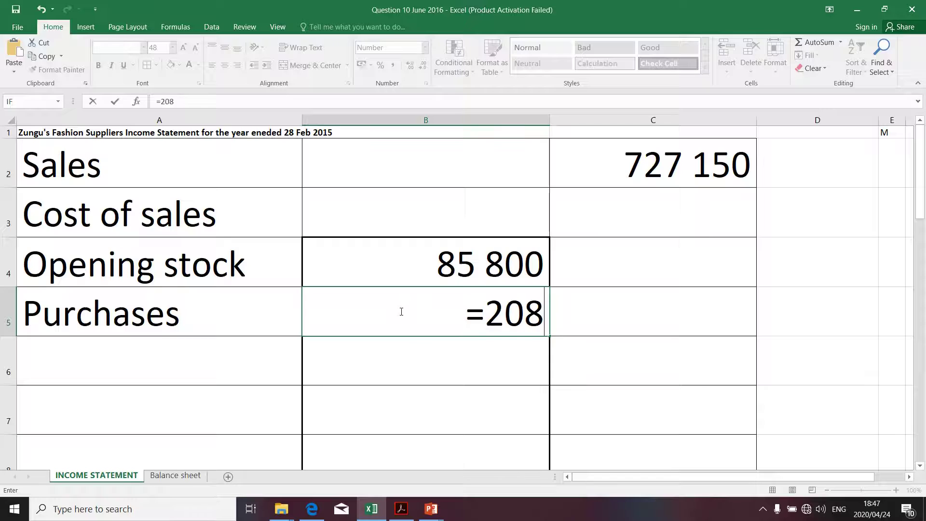
type("000-")
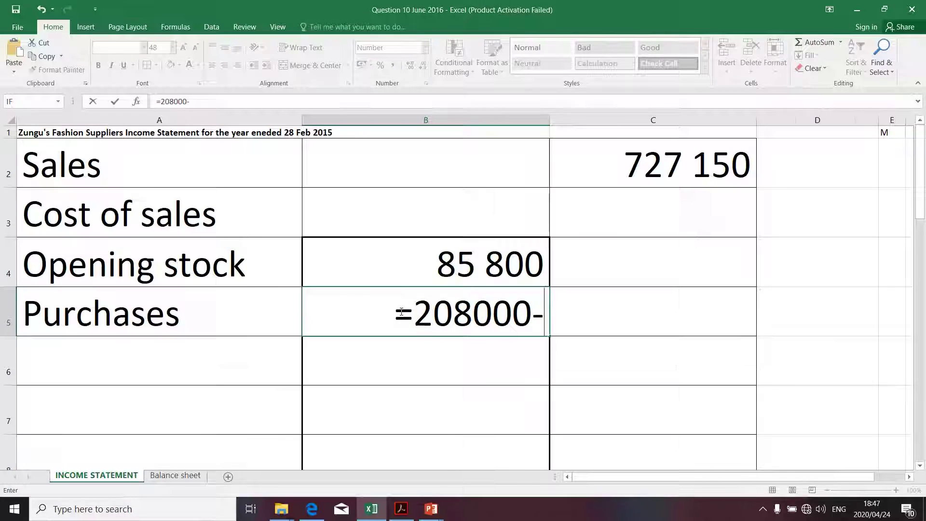
key("alt+Tab")
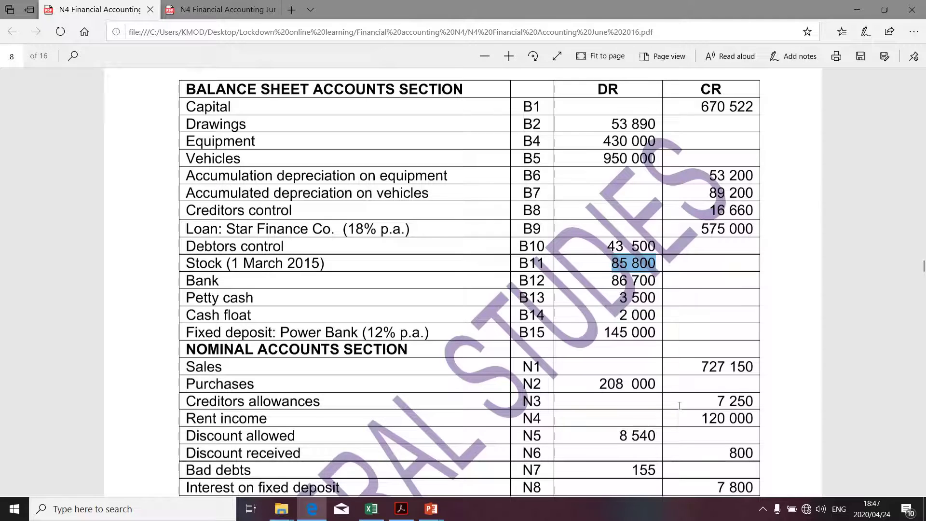
left_click_drag(680, 406, 759, 406)
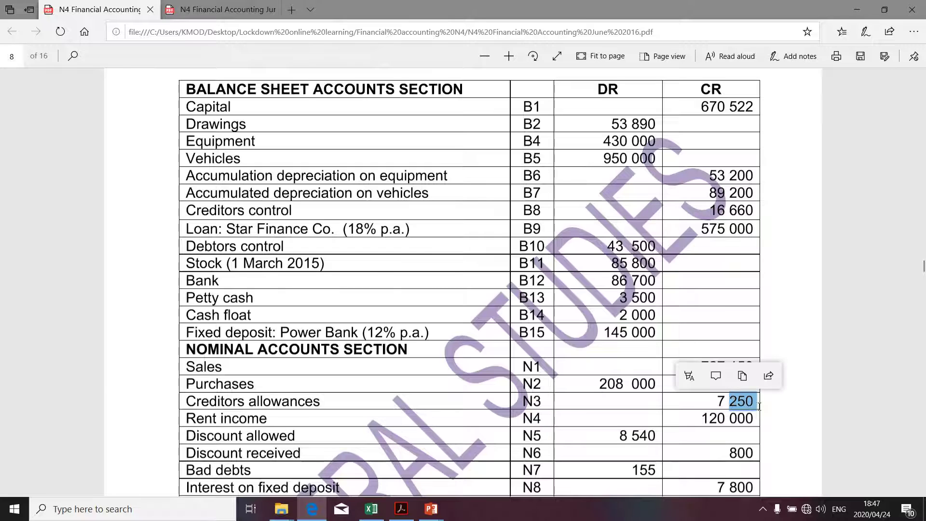
key("alt+Tab")
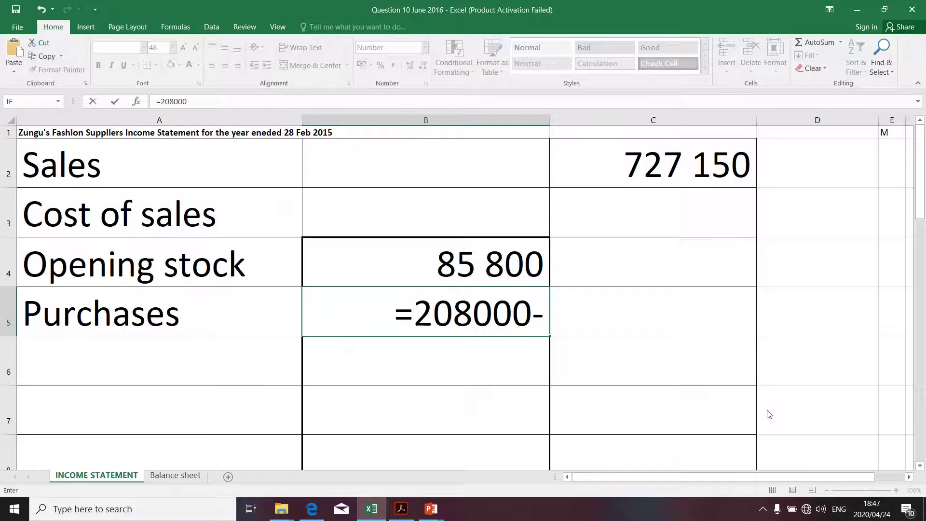
type("727 15")
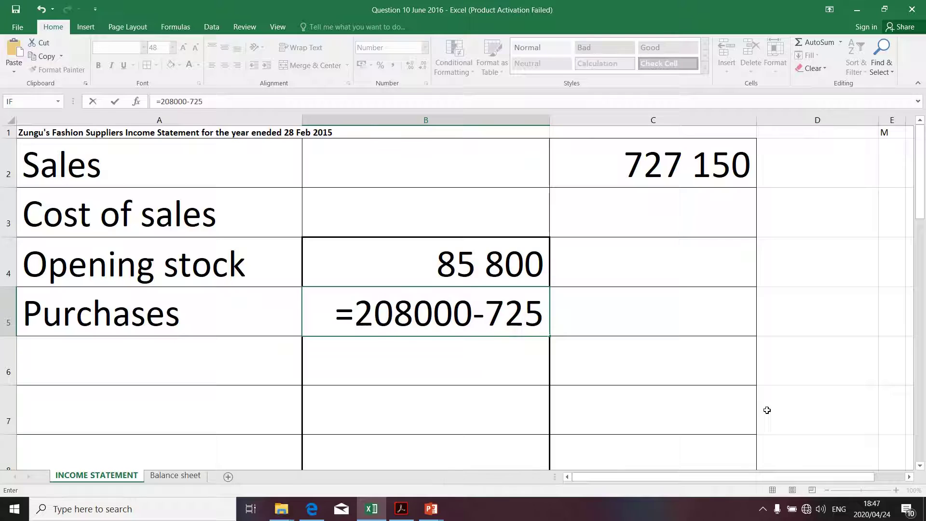
type("0")
key("Return")
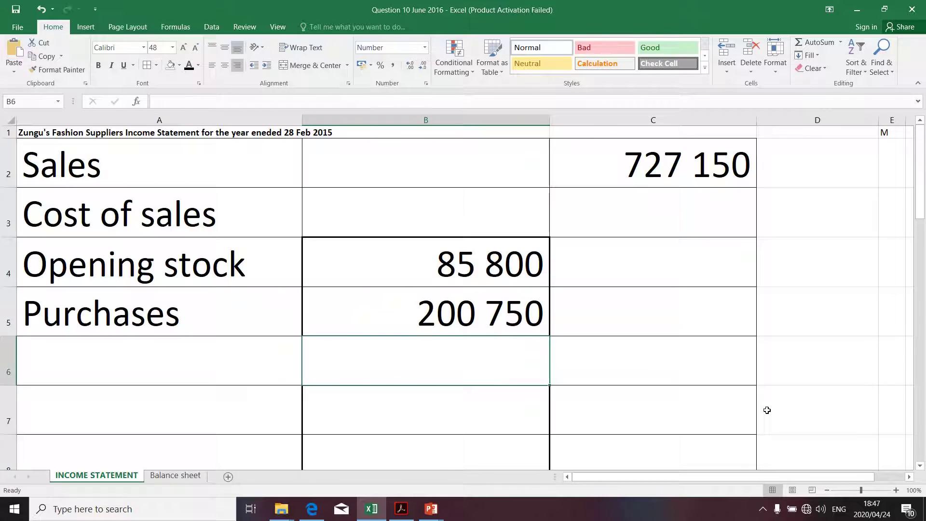
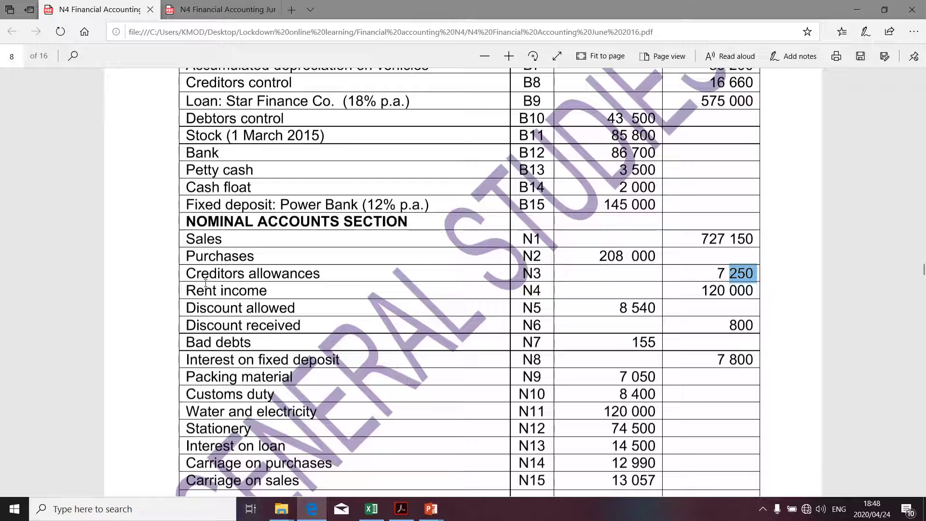
- Copy the account name "Customs duty" from the PDF's nominal accounts section into Excel cell A6, below Purchases
left_click_drag(198, 277, 295, 378)
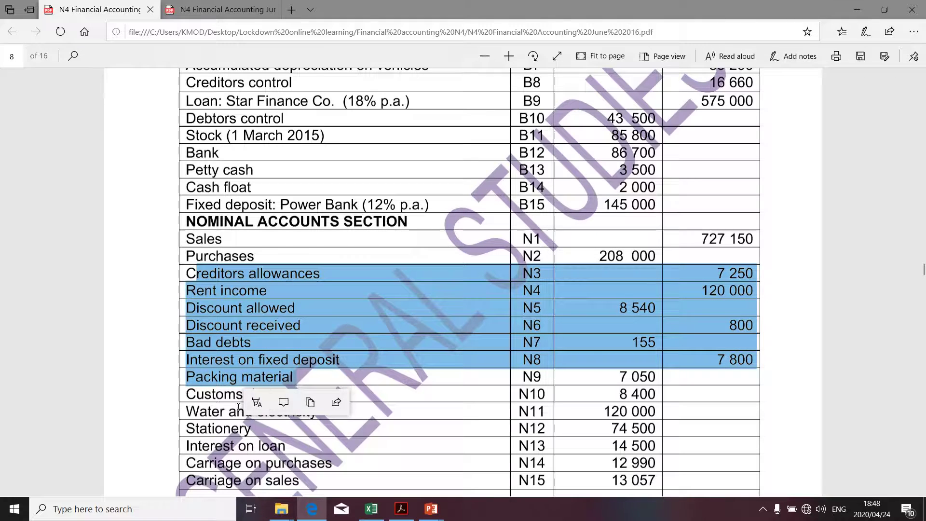
left_click_drag(189, 396, 269, 397)
key("ctrl+c")
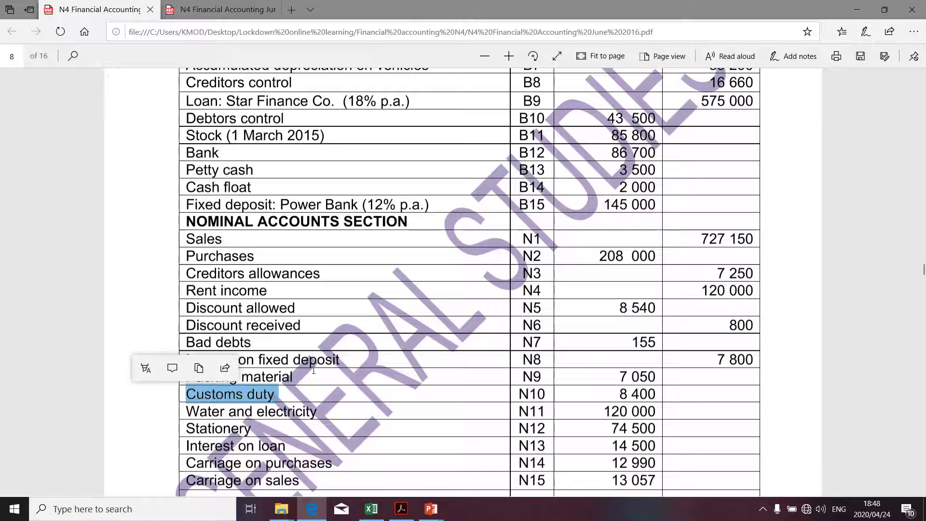
key("alt+Tab")
left_click(187, 372)
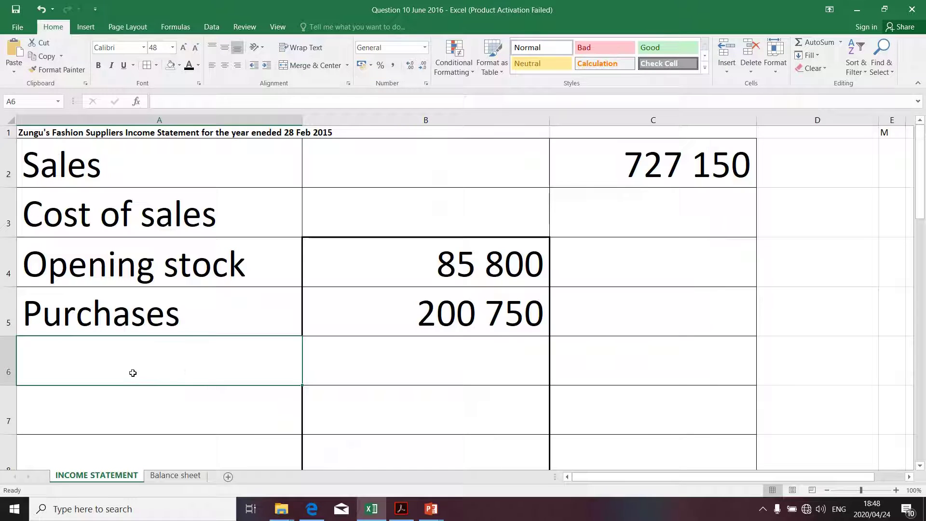
key("ctrl+v")
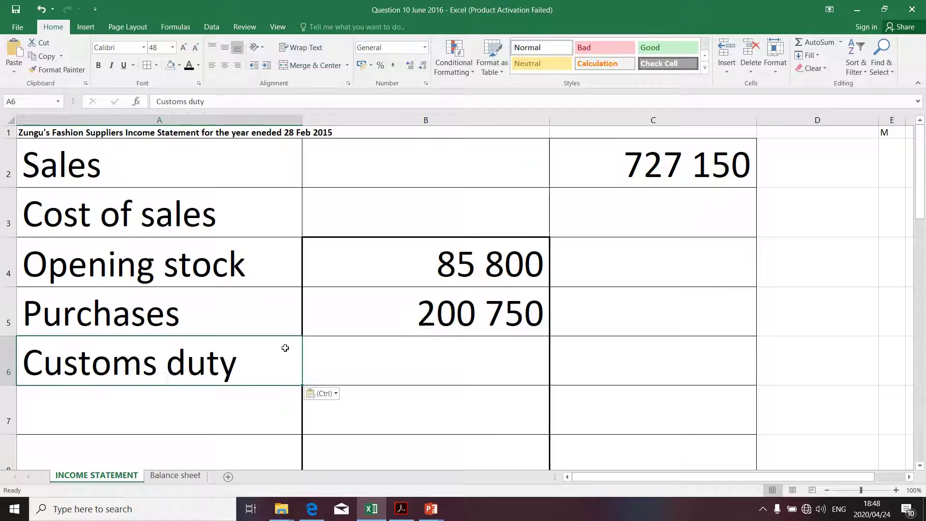
- Copy the Customs duty amount 8 400 from the PDF trial balance into Excel cell B6
left_click(334, 350)
key("alt+Tab")
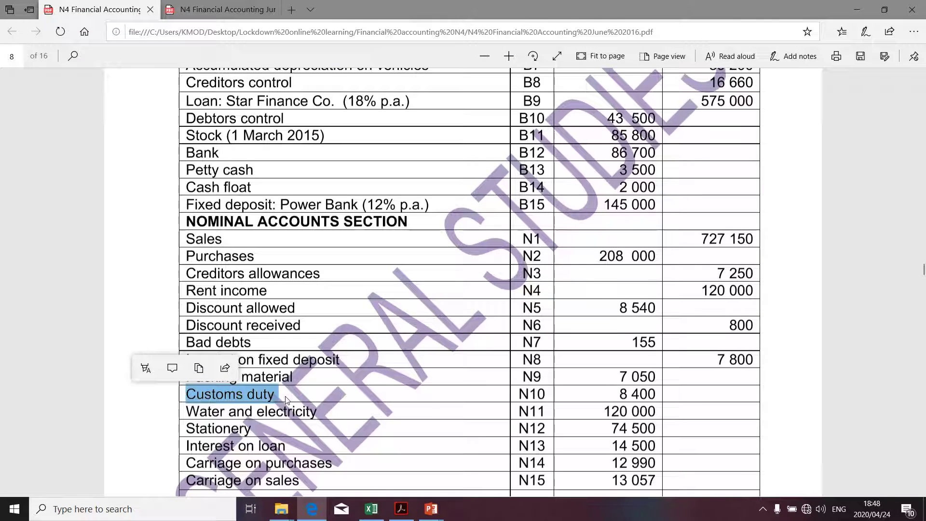
left_click_drag(656, 393, 623, 394)
key("ctrl+c")
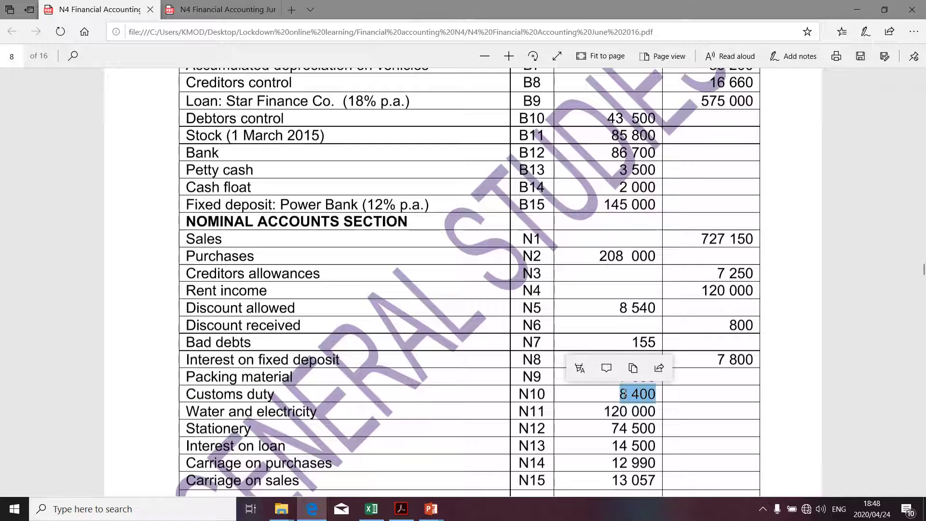
key("alt+Tab")
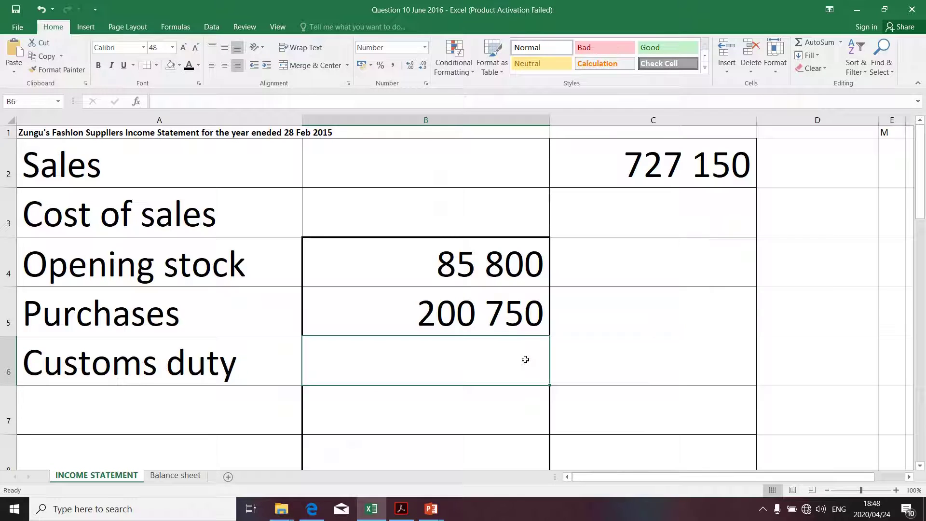
key("ctrl+v")
- Copy the account name "Carriage on purchases" from the PDF trial balance into Excel cell A7, below Customs duty
left_click(68, 403)
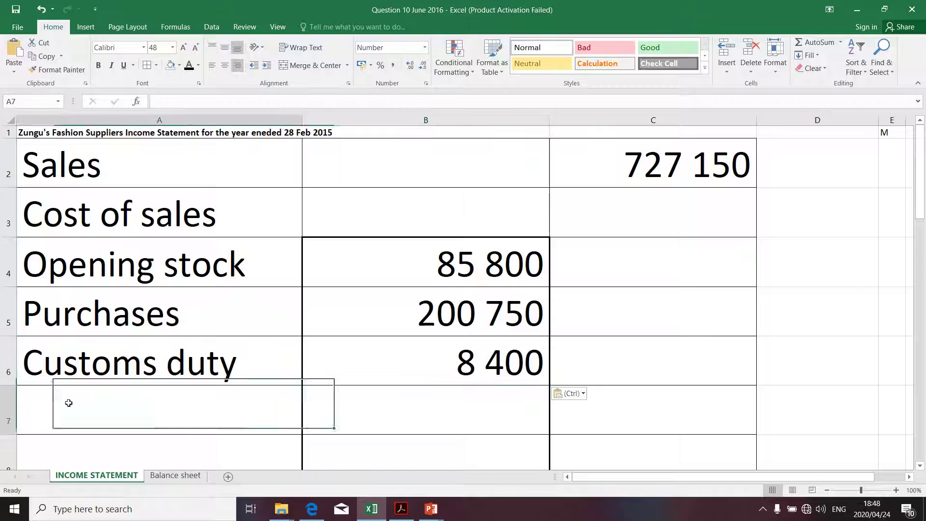
key("alt+Tab")
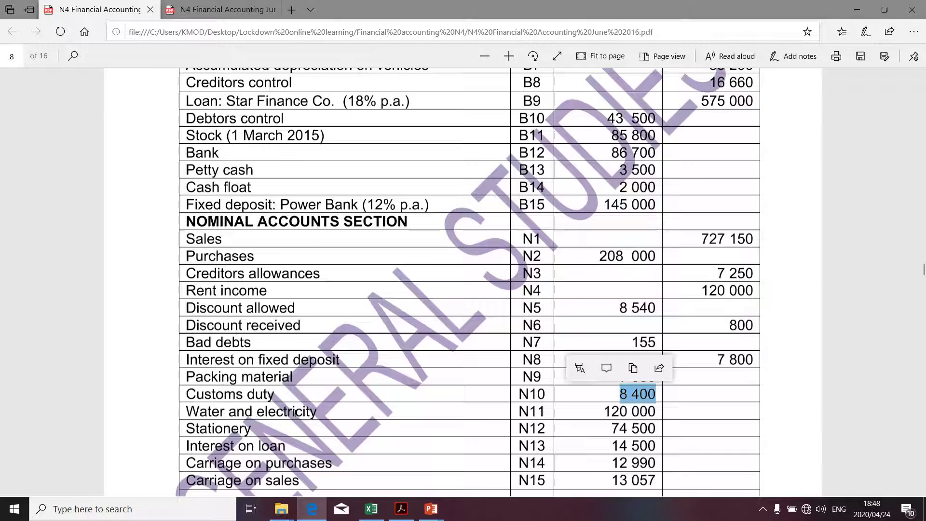
scroll(296, 414, "down", 1)
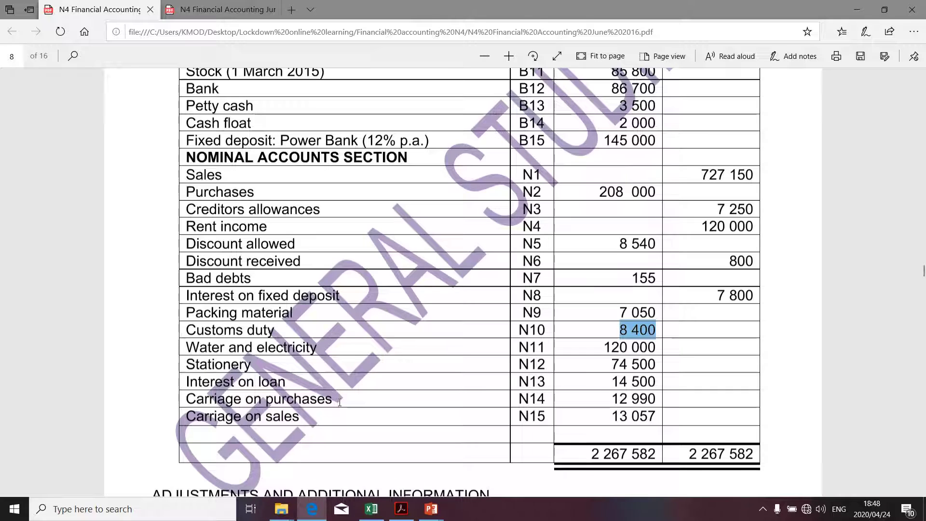
left_click_drag(340, 403, 211, 405)
key("ctrl+c")
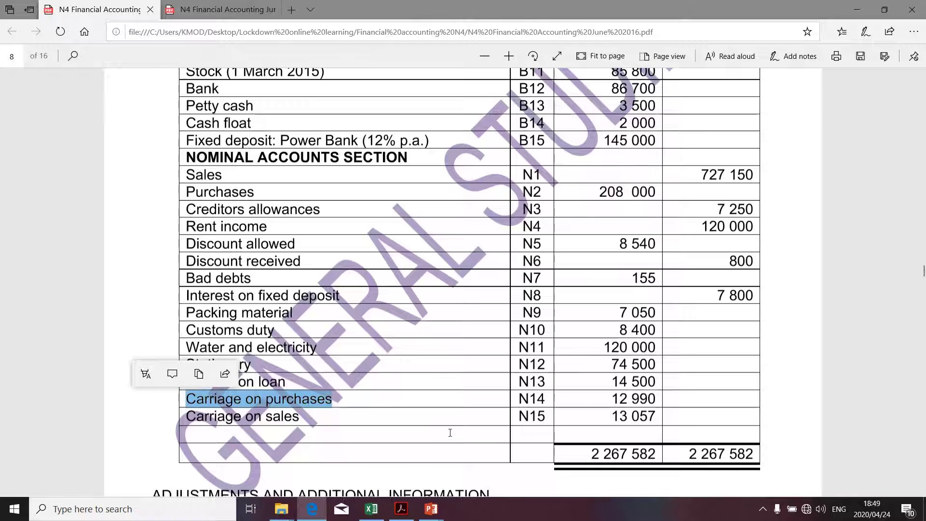
key("alt+Tab")
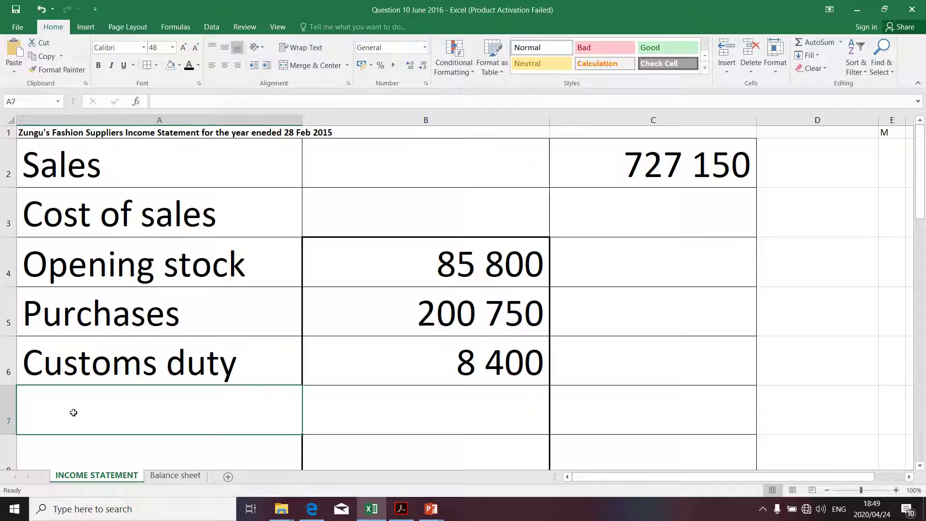
key("ctrl+v")
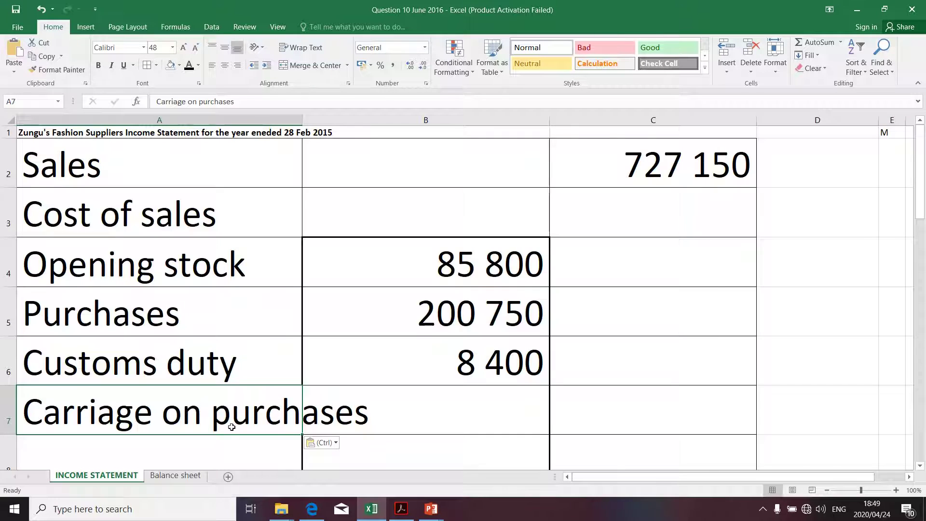
- Shorten the label in cell A7 to "Carriage on pur" so it fits the column
left_click(238, 100)
key("BackSpace")
key("BackSpace")
key("BackSpace")
key("BackSpace")
key("BackSpace")
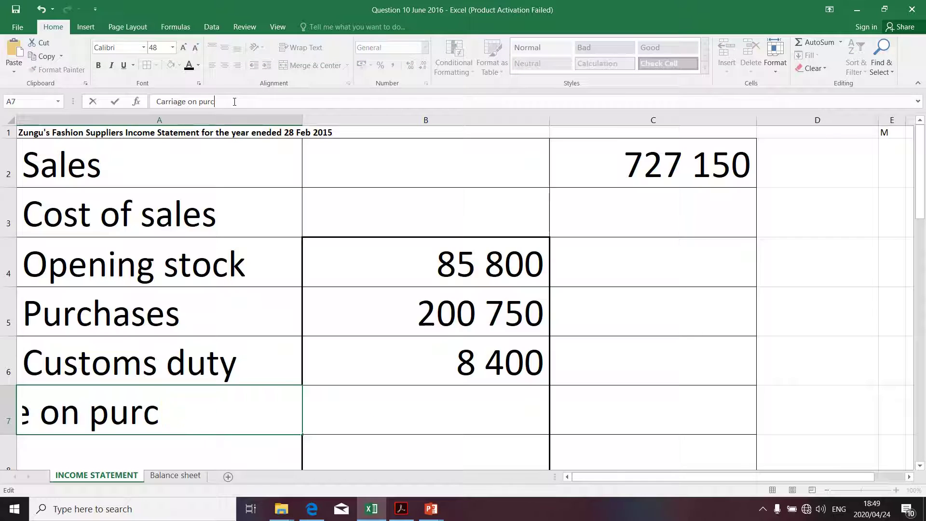
key("BackSpace")
left_click(472, 412)
- Check the PDF's adjustments for any carriage entry, comparing note 5 on carriage on goods sold with Carriage on sales in the trial balance
key("alt+Tab")
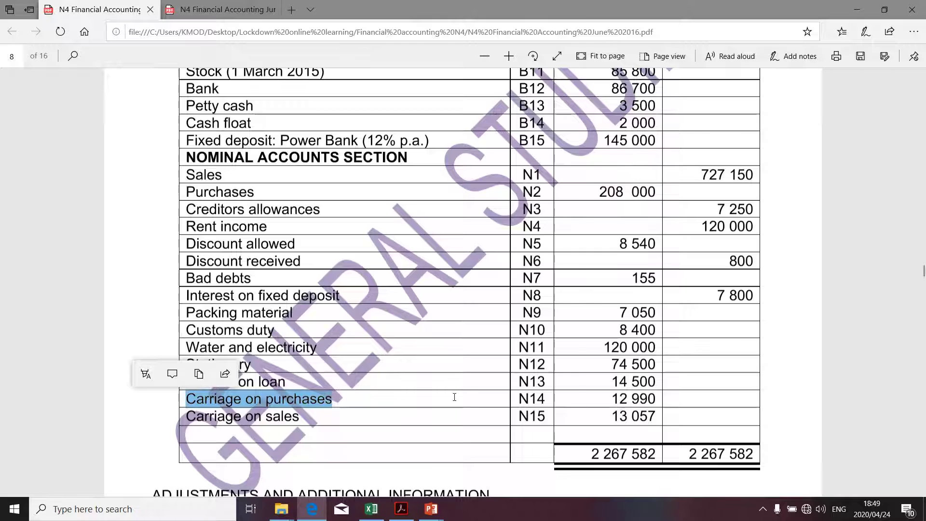
scroll(454, 397, "down", 10)
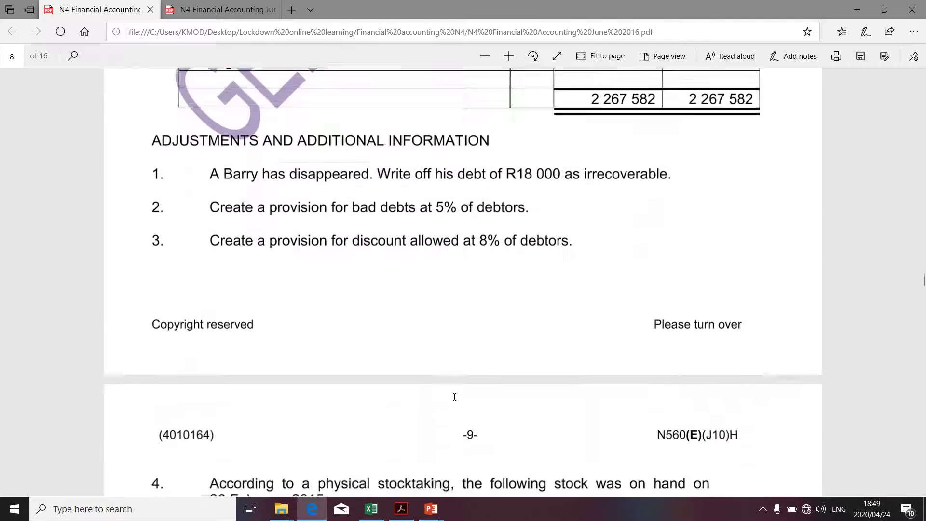
scroll(454, 397, "down", 2)
scroll(455, 397, "down", 2)
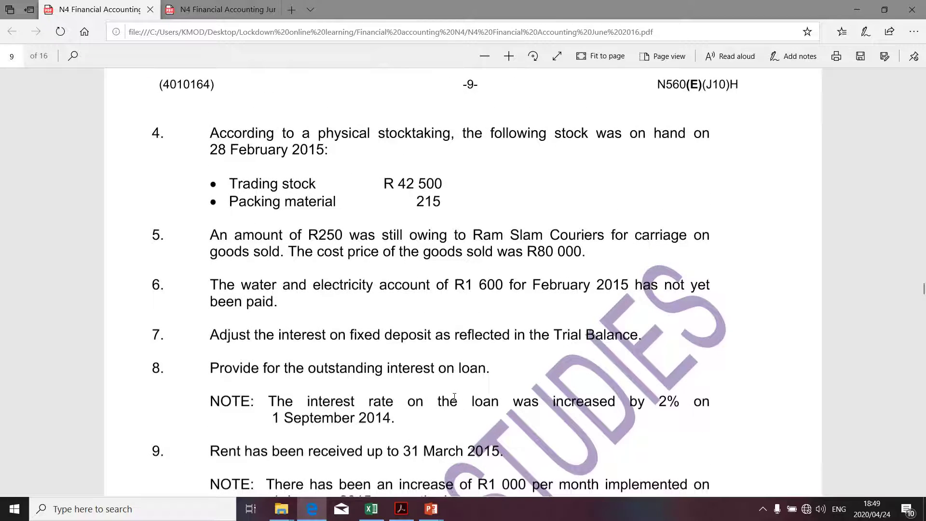
scroll(454, 398, "down", 2)
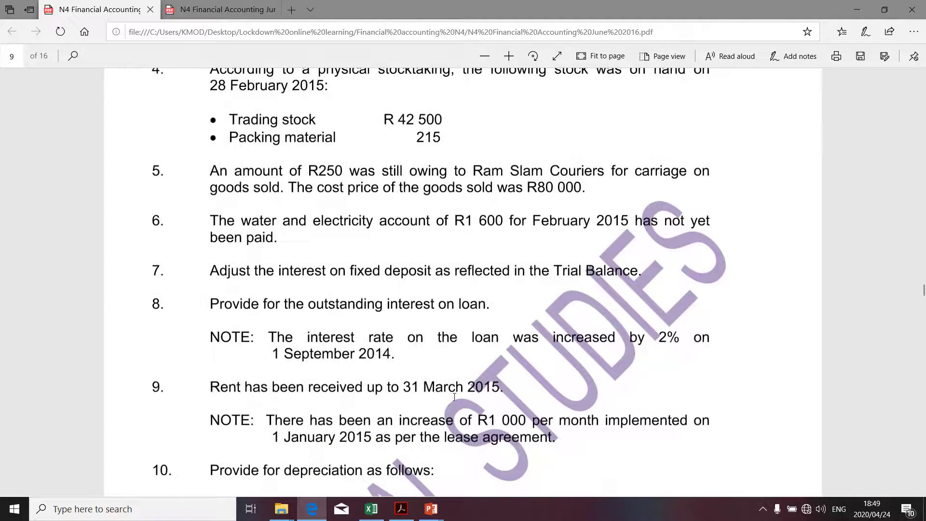
scroll(455, 397, "up", 4)
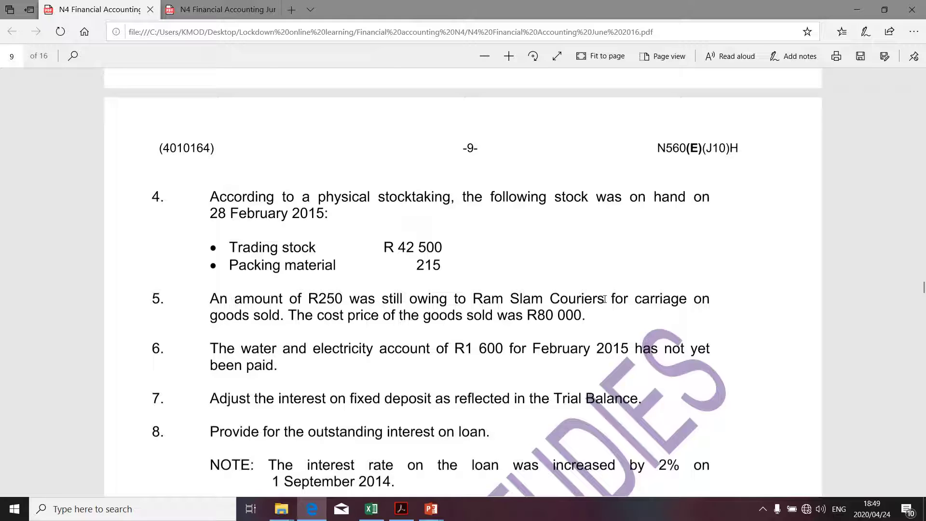
left_click_drag(638, 299, 283, 317)
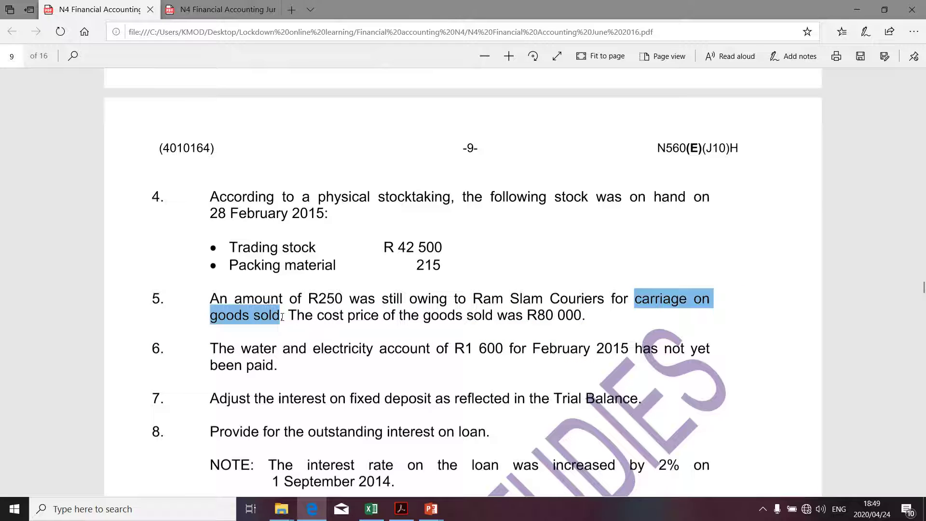
scroll(283, 317, "up", 10)
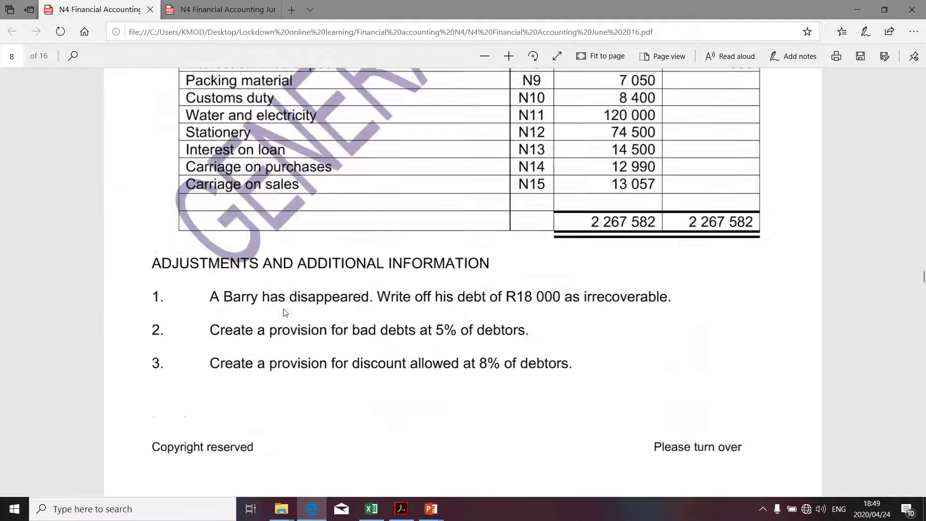
left_click_drag(186, 289, 314, 294)
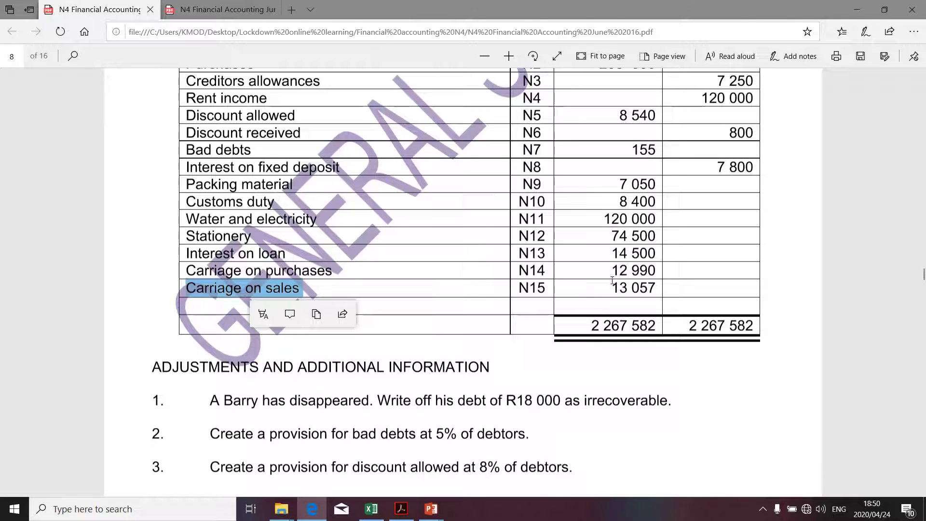
- Copy the Carriage on purchases amount 12 990 from the PDF trial balance into Excel cell B7
left_click_drag(655, 270, 613, 270)
key("alt+Tab")
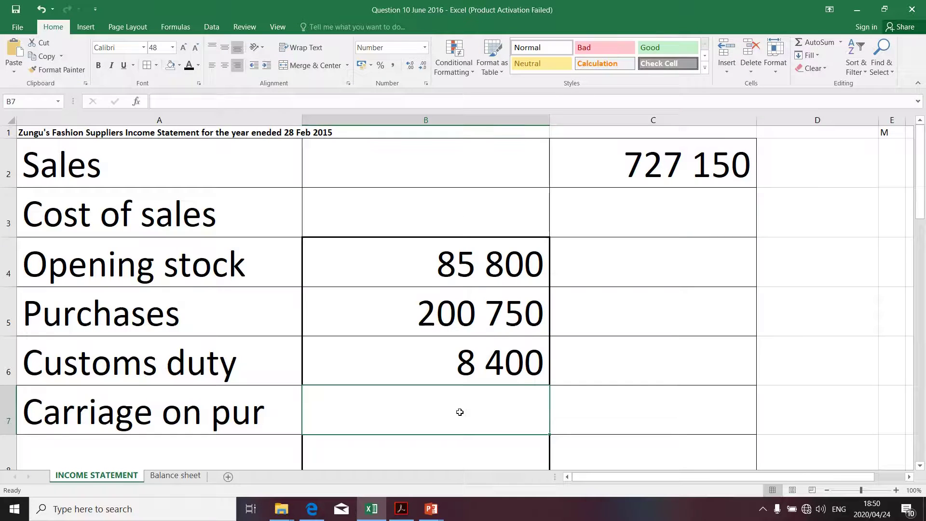
type("12990")
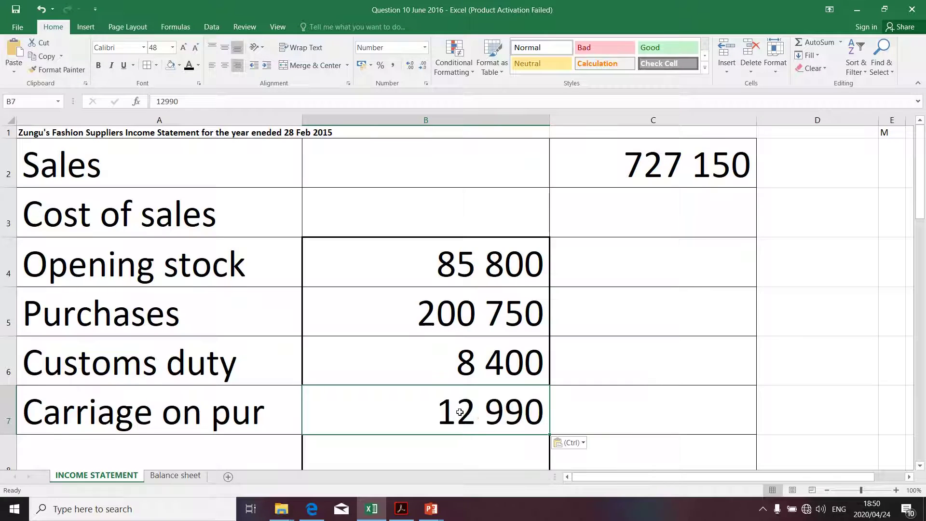
- Enter the label "Less Closing stock" in cell A8, below Carriage on pur
scroll(461, 415, "down", 1)
left_click(191, 354)
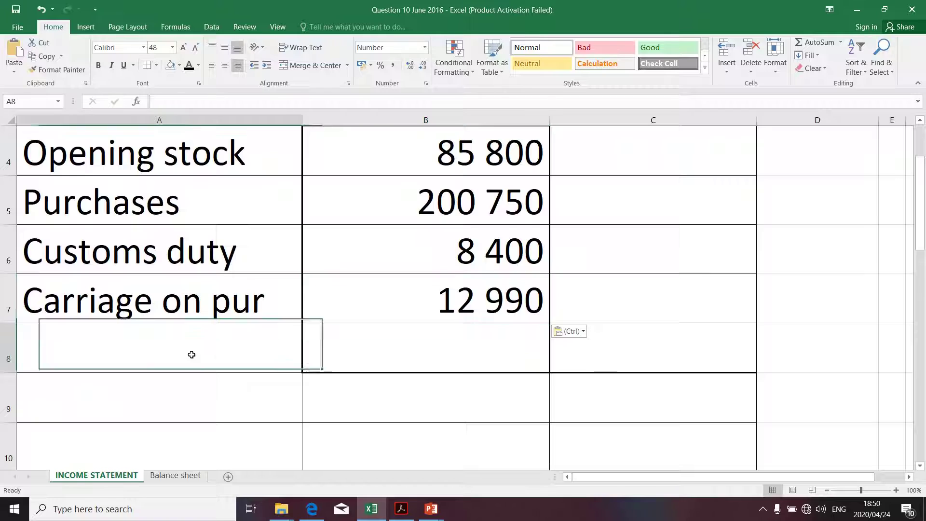
type("Les")
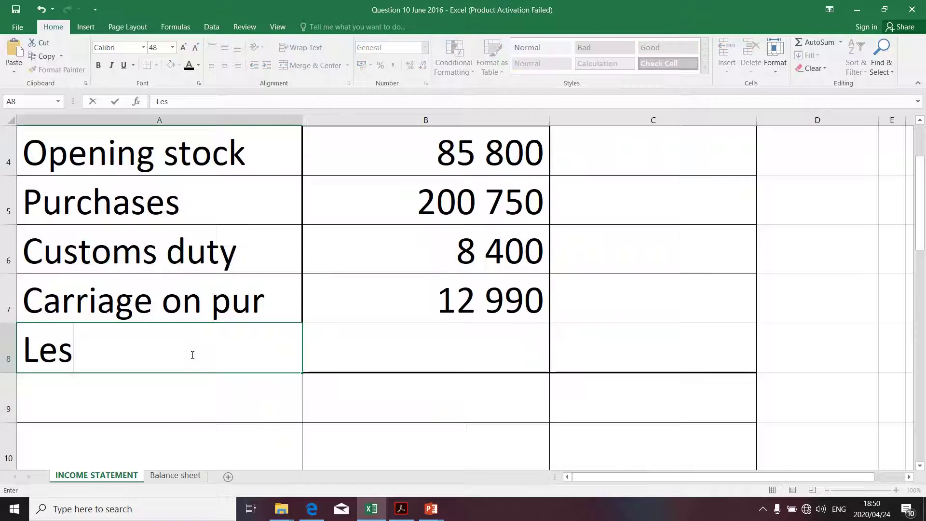
type("s Clso")
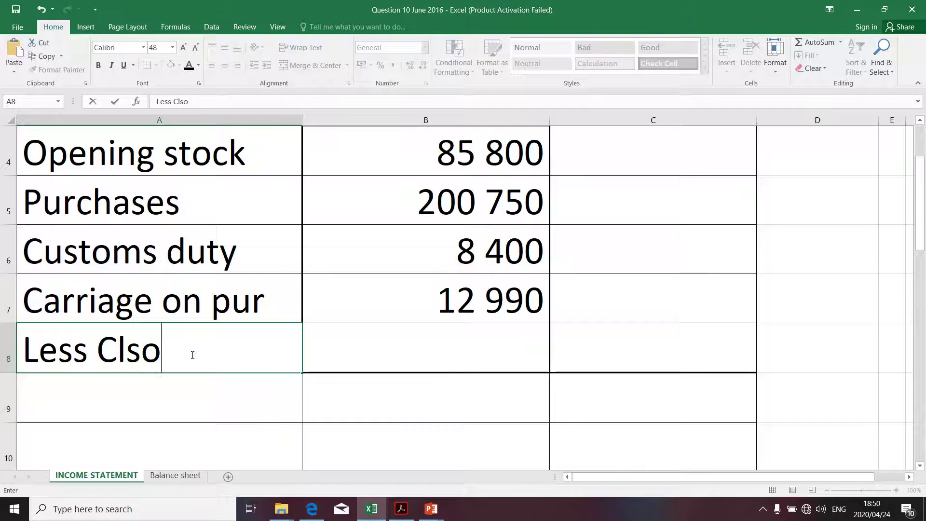
key("BackSpace")
key("BackSpace")
type("osing")
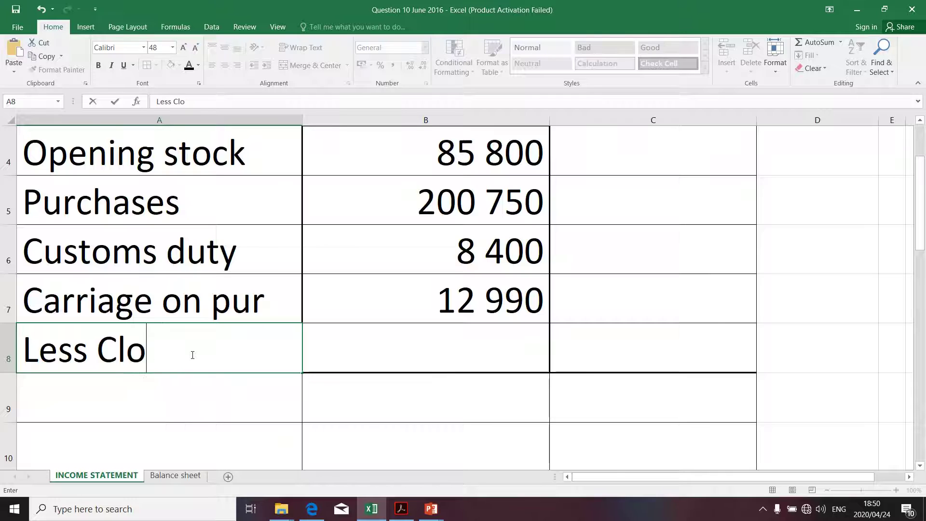
type(" st")
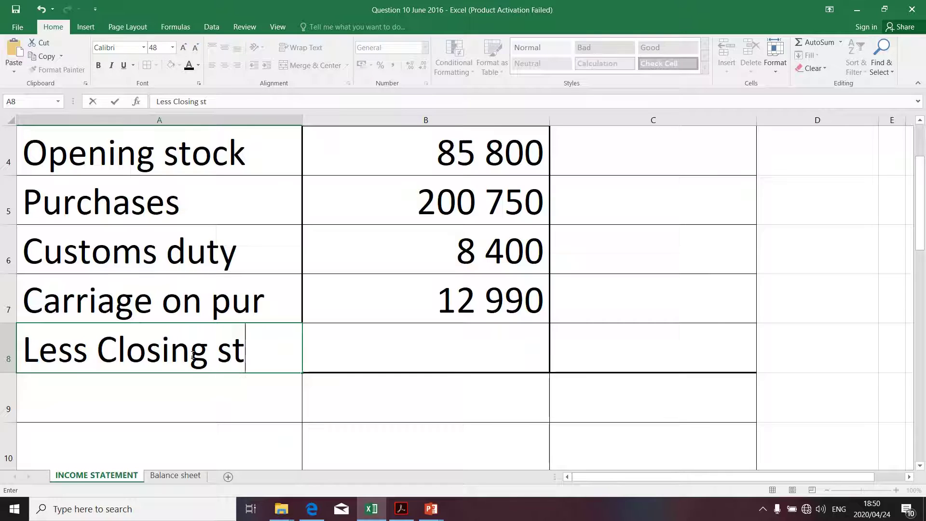
type("ock")
key("Return")
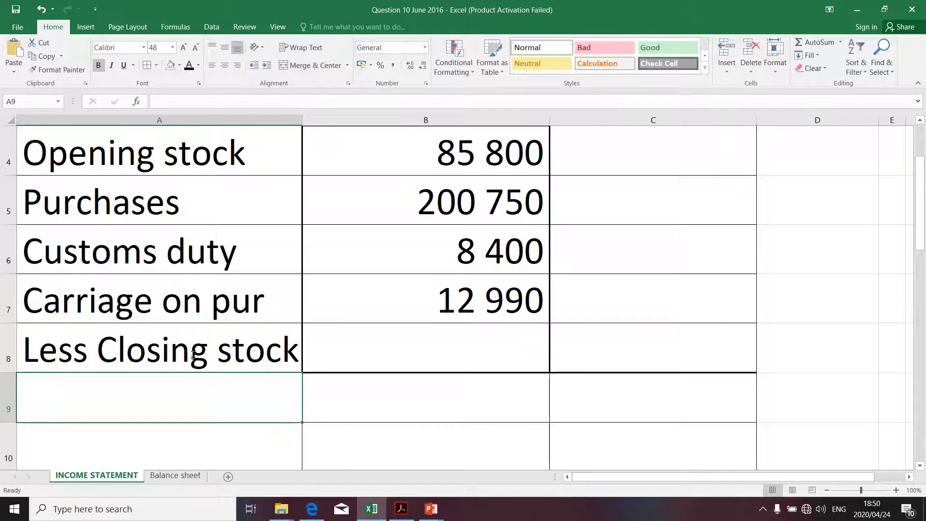
- Copy the trading stock amount 42 500 from adjustment 4 in the PDF into Excel cell B8
left_click(462, 359)
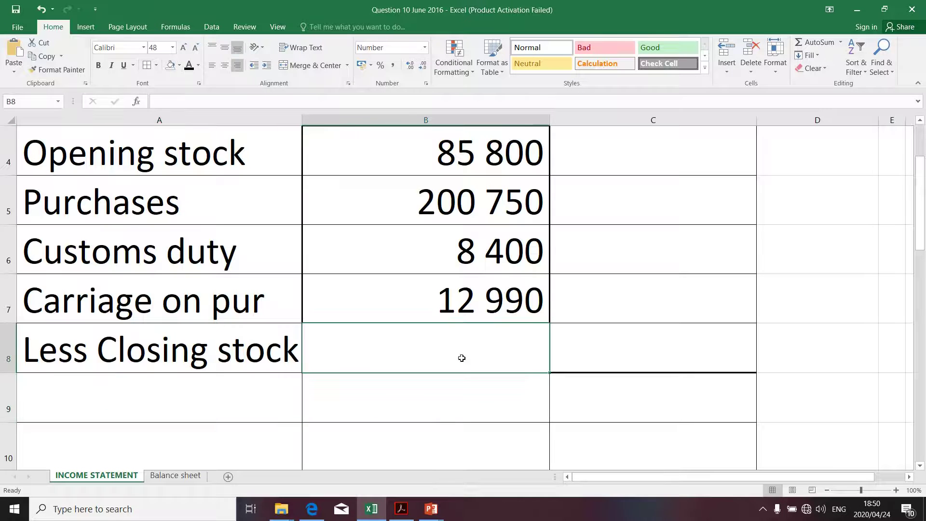
key("alt+Tab")
scroll(410, 363, "down", 8)
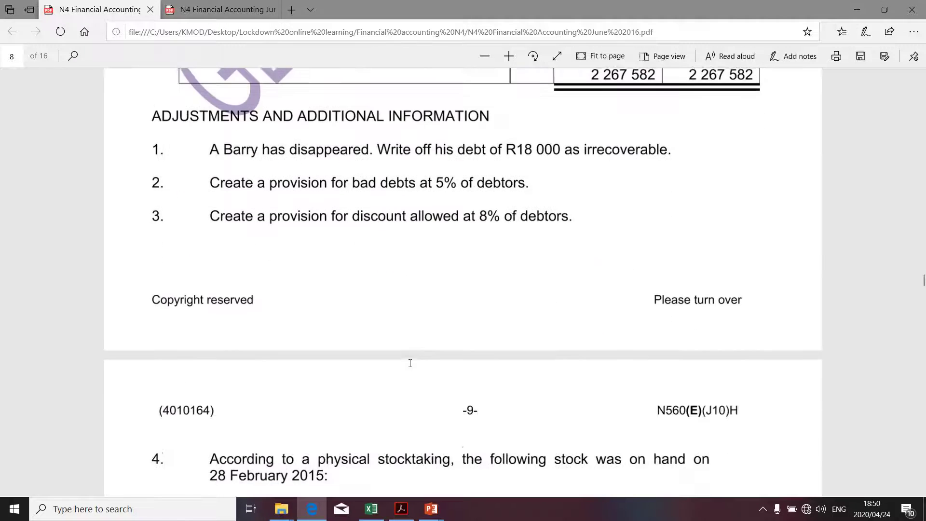
scroll(410, 363, "down", 1)
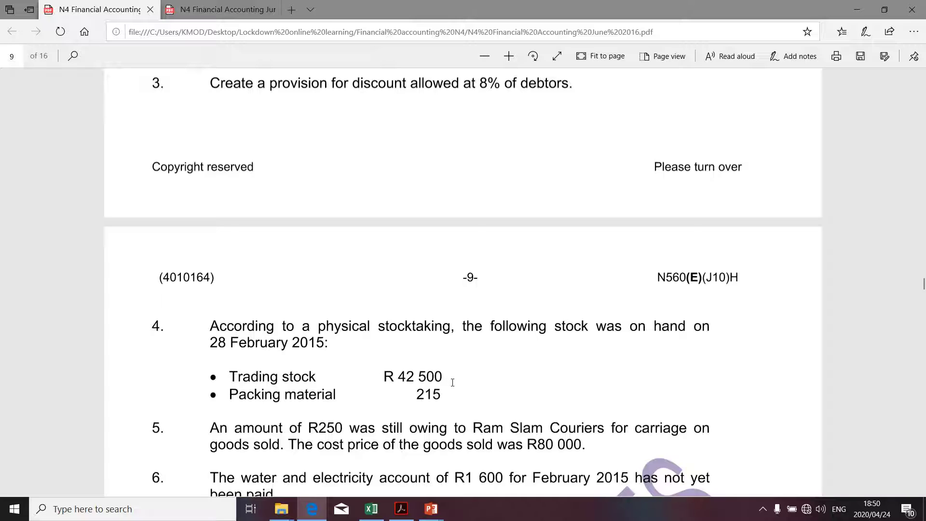
left_click_drag(448, 376, 406, 376)
key("ctrl+c")
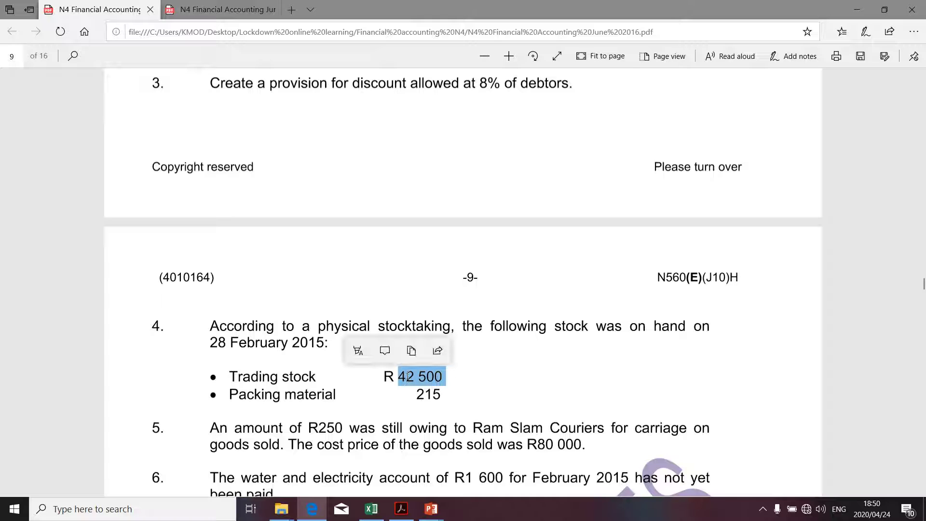
key("alt+Tab")
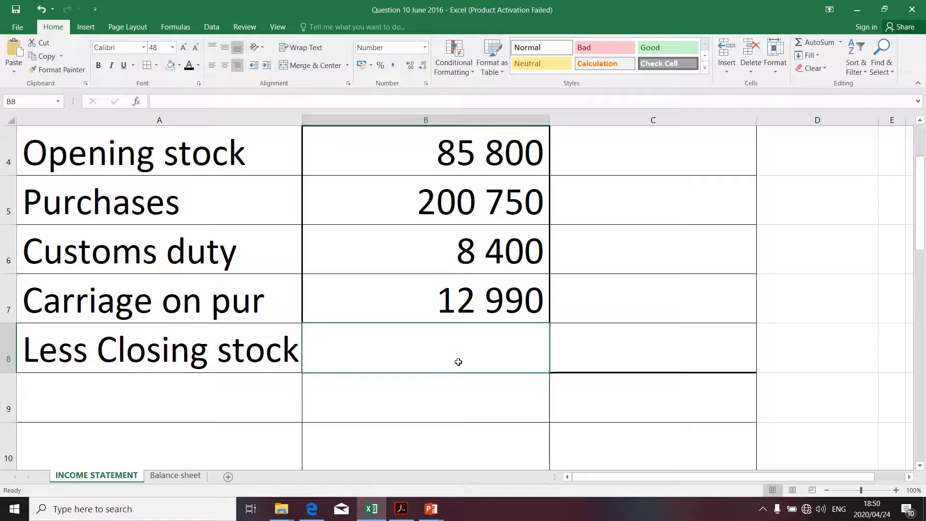
key("ctrl+v")
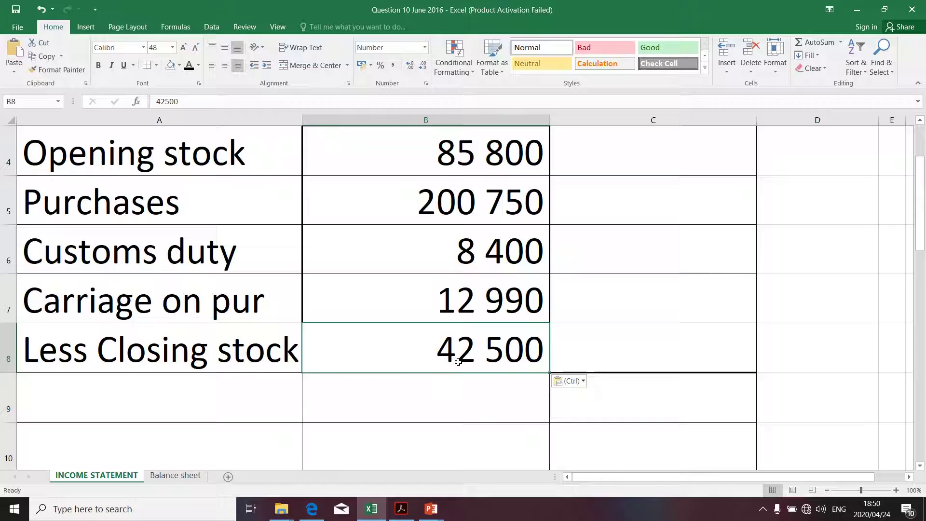
- Make the closing stock amount in cell B8 negative, as -42500
left_click(157, 102)
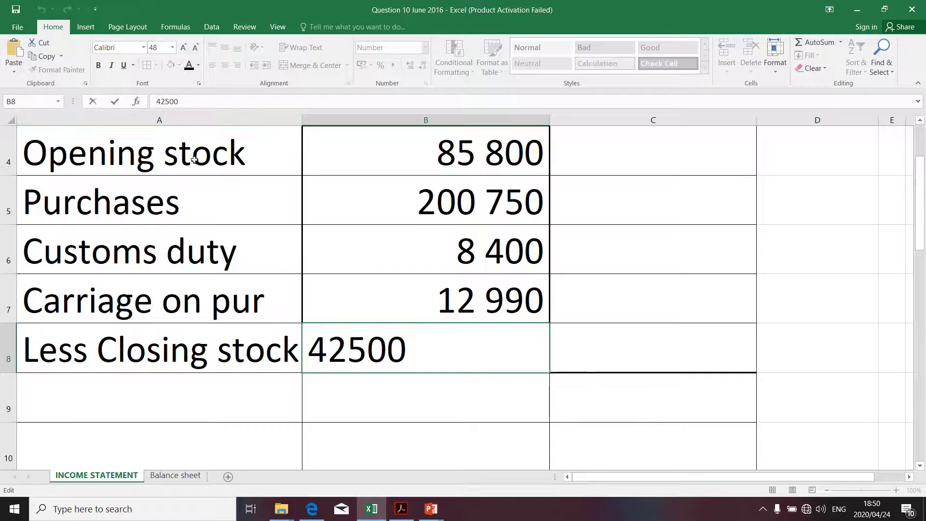
type("-")
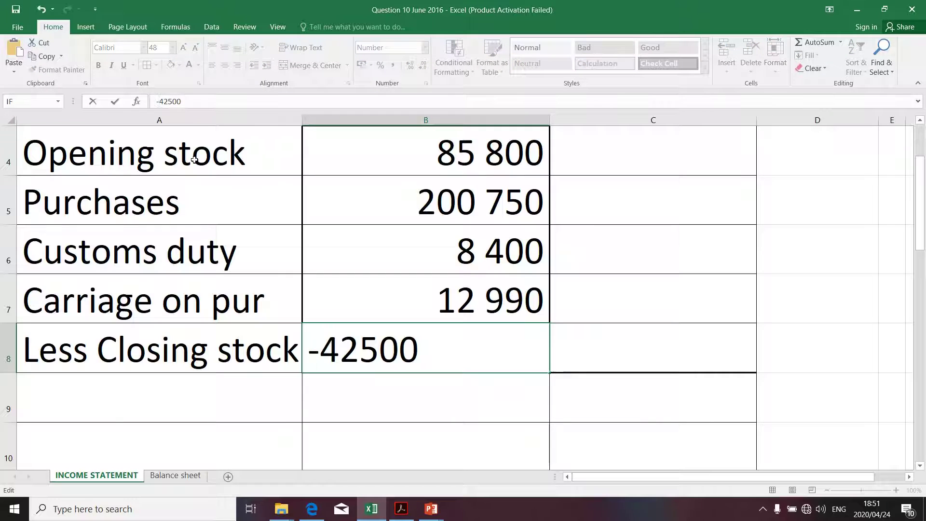
key("Return")
scroll(634, 204, "up", 1)
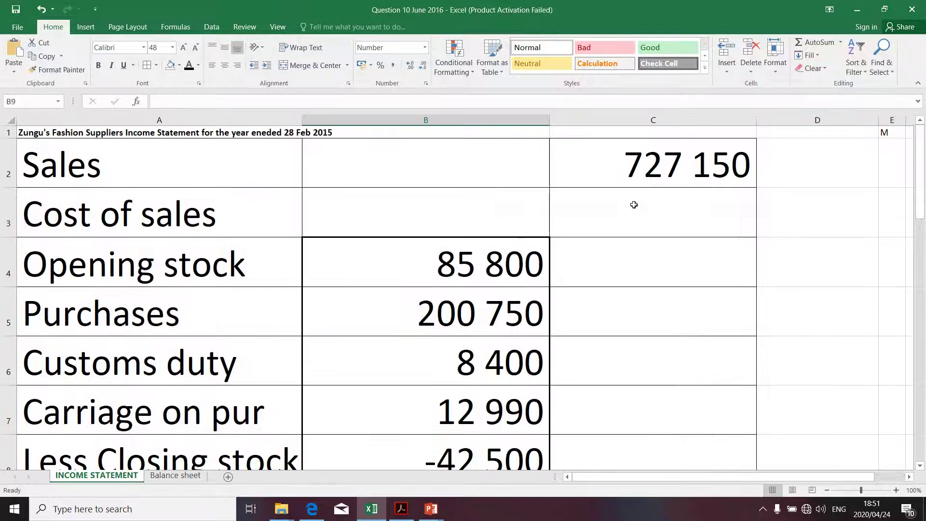
- Total the cost items B4:B8, Opening stock to Less Closing stock, in the Cost of sales cell C3 with AutoSum
scroll(634, 204, "down", 1)
scroll(634, 205, "up", 1)
left_click(669, 221)
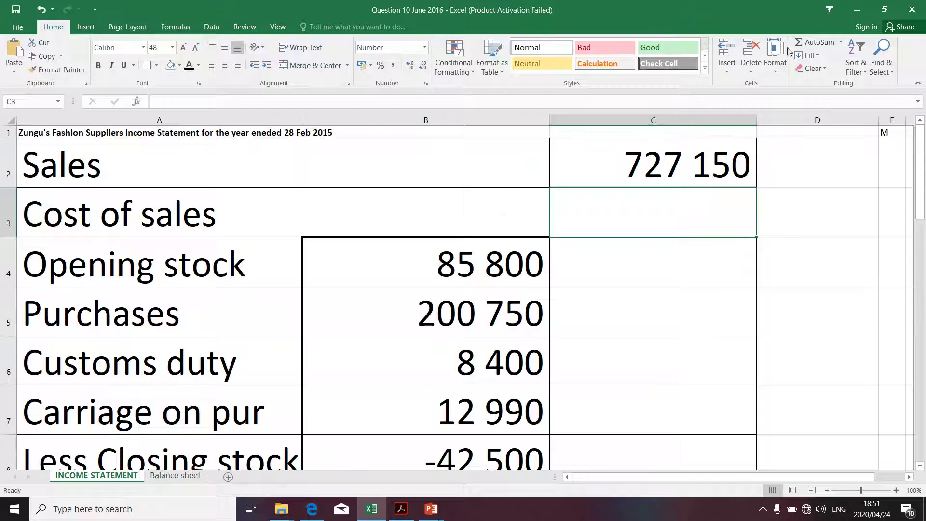
left_click(817, 43)
left_click_drag(476, 261, 474, 356)
key("Return")
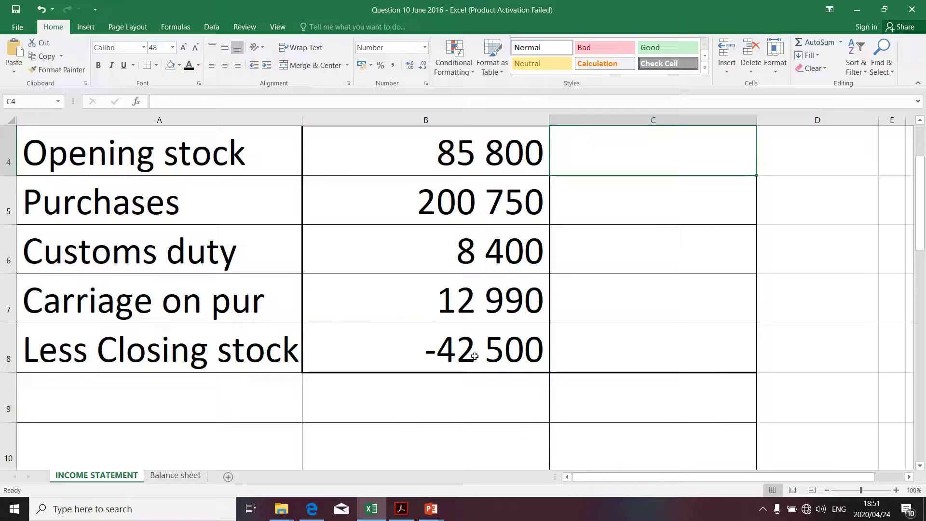
- Make the Cost of sales amount in C3 negative by changing its formula to =-SUM(B4:B8)
left_click_drag(920, 199, 922, 181)
left_click_drag(922, 181, 838, 193)
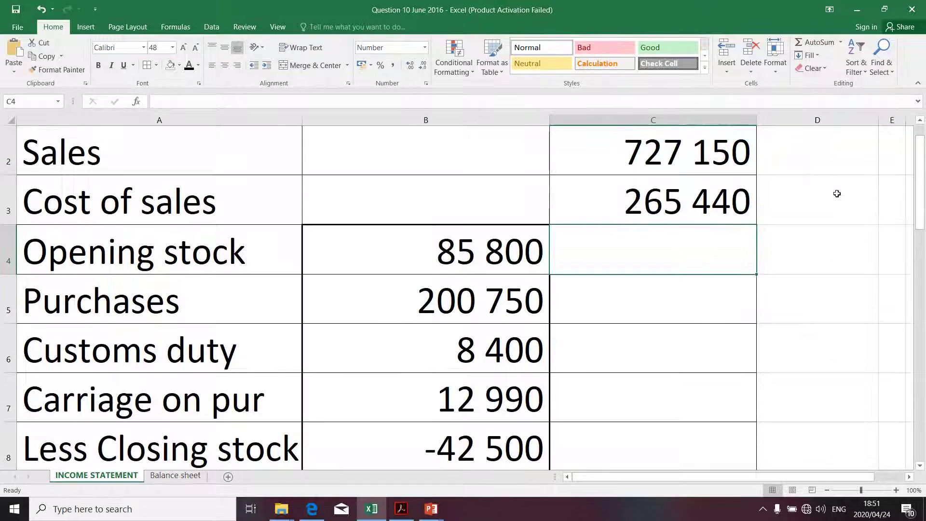
left_click(704, 210)
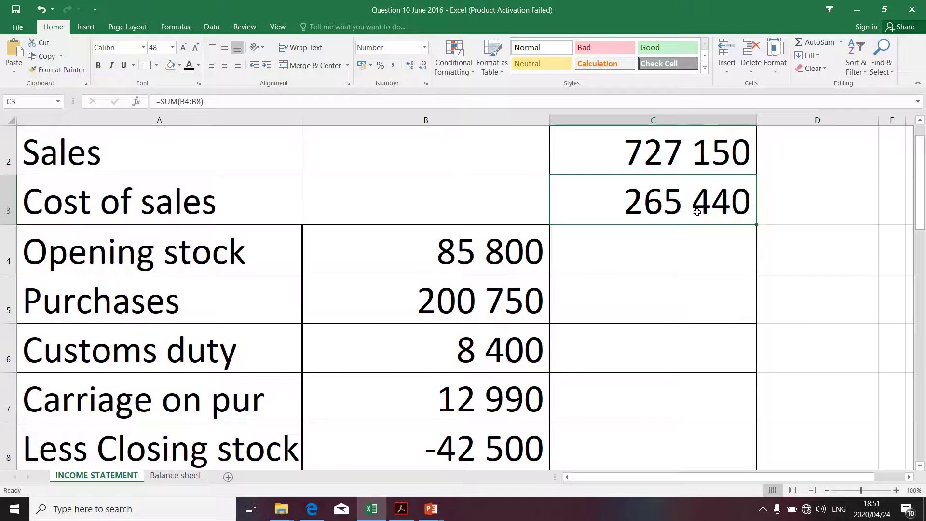
left_click(921, 120)
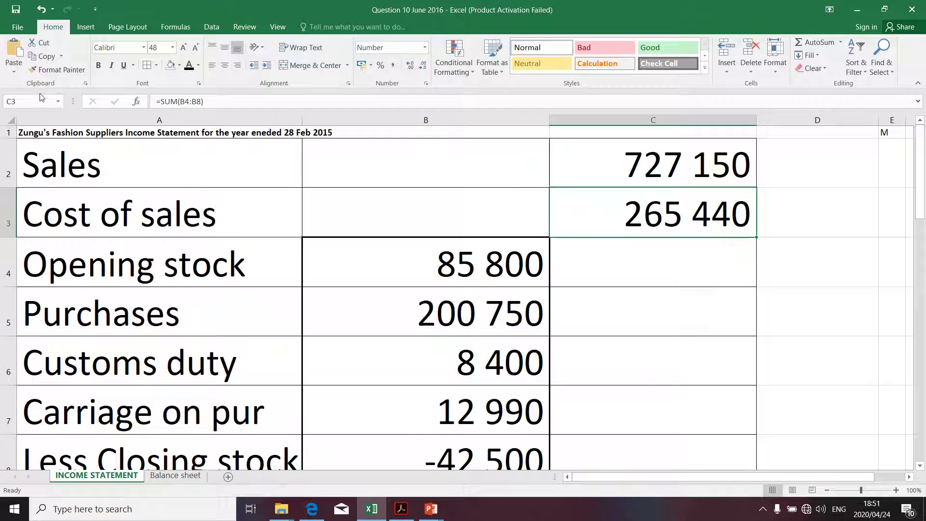
left_click(163, 101)
type("-")
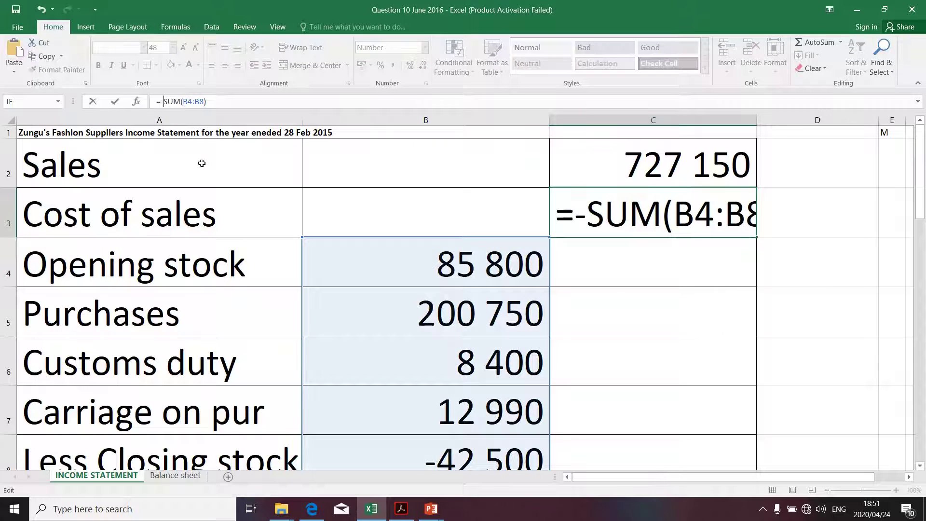
key("Return")
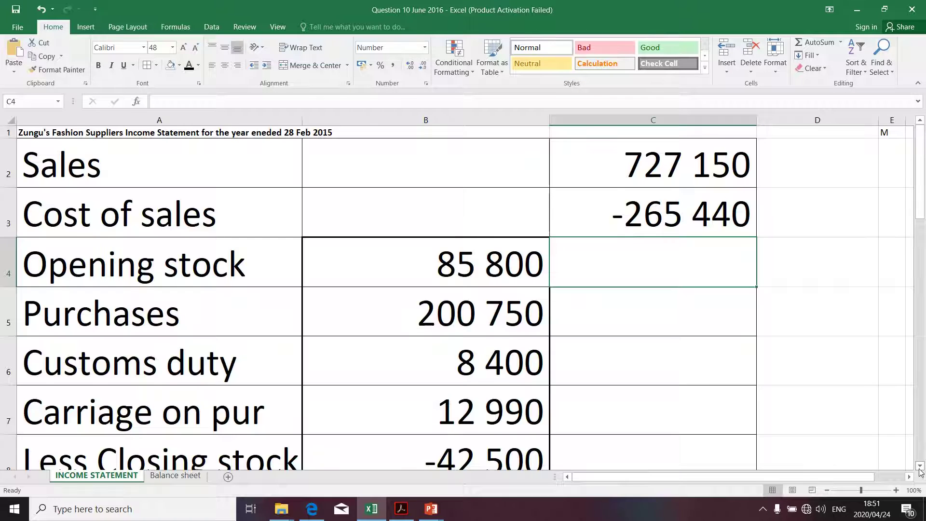
- Sum the Sales and Cost of sales amounts C2:C3 in cell C9 with AutoSum
left_click(919, 468)
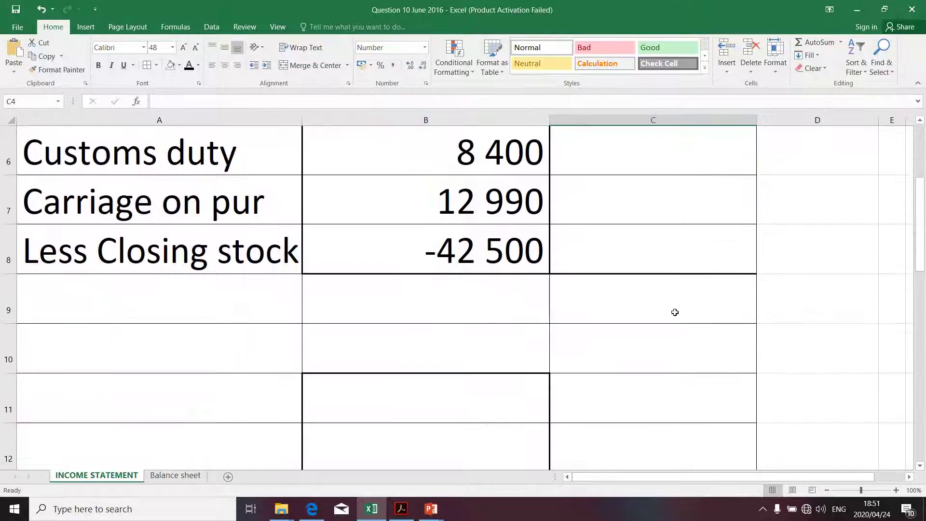
left_click(675, 313)
left_click(812, 42)
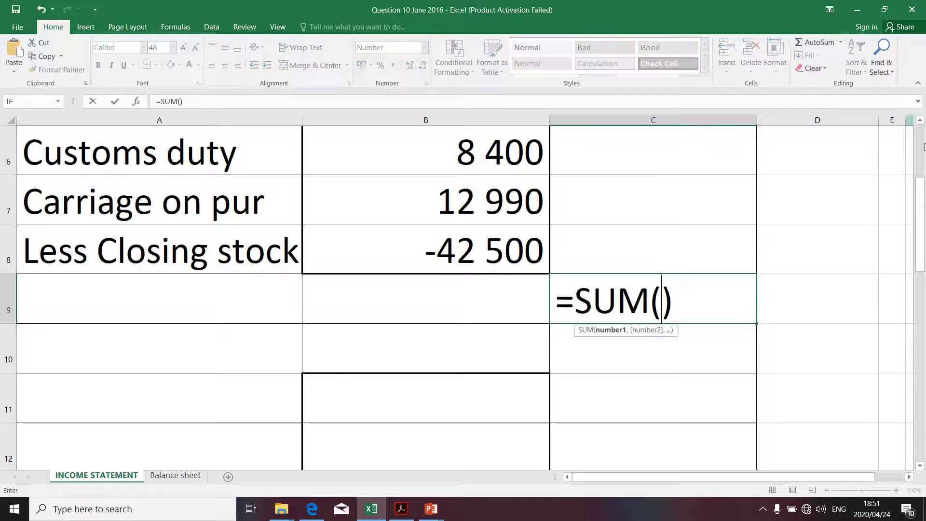
left_click_drag(920, 222, 920, 180)
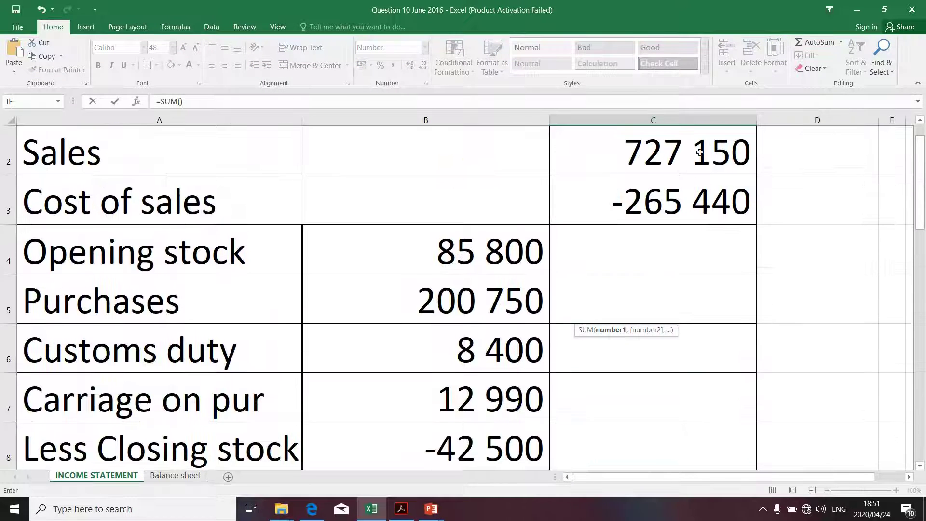
left_click_drag(700, 153, 709, 182)
key("Return")
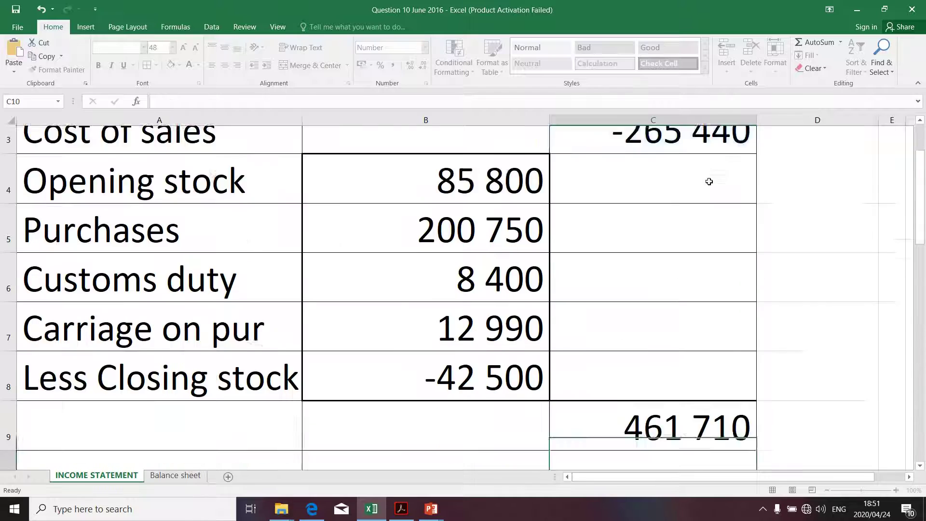
- Enter the label "Gross profit" in cell A9, below Less Closing stock
scroll(710, 181, "down", 1)
left_click(97, 342)
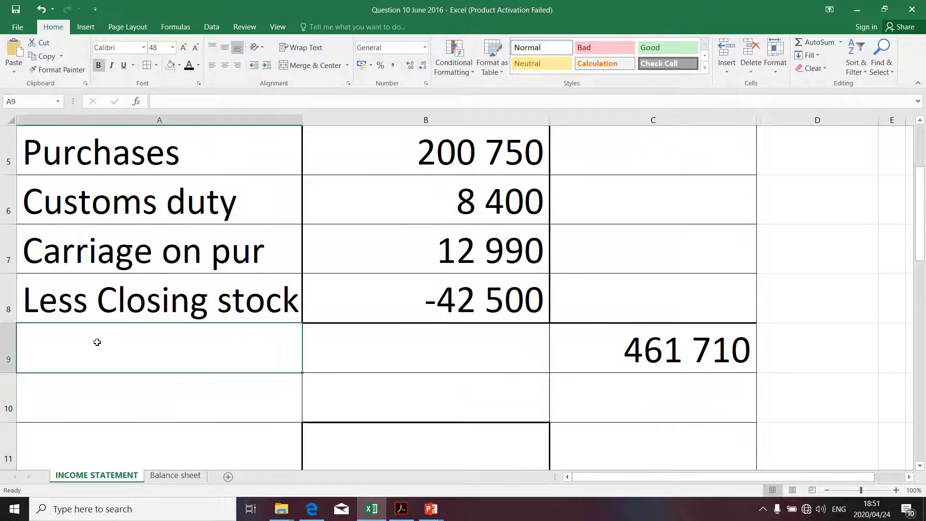
type("Gro")
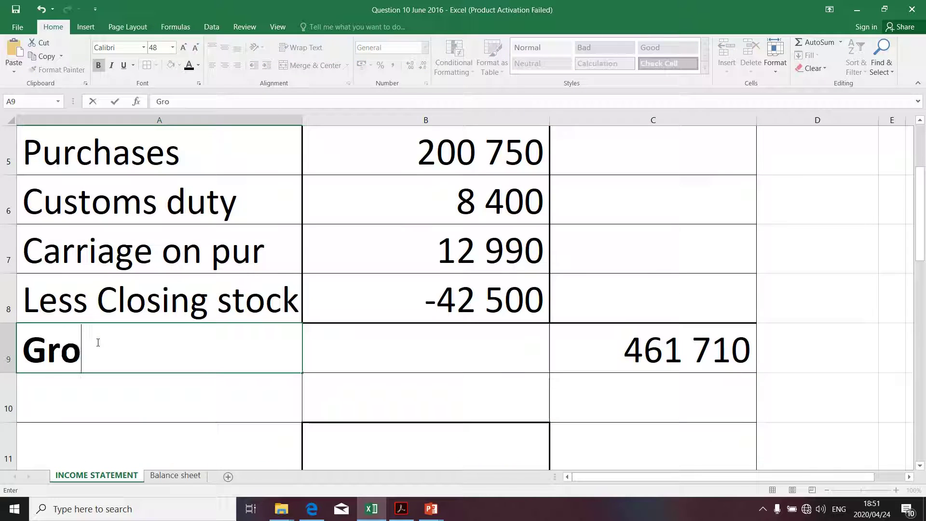
type("ss profit")
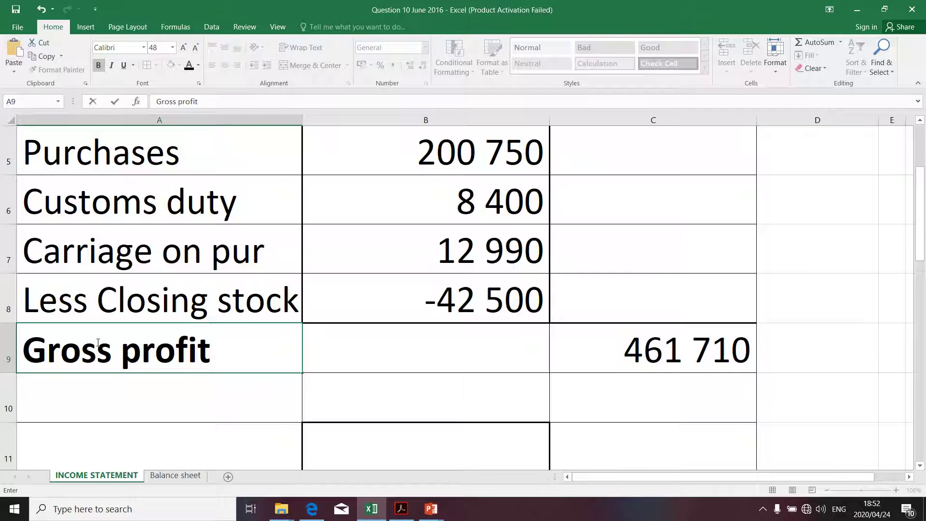
left_click(333, 380)
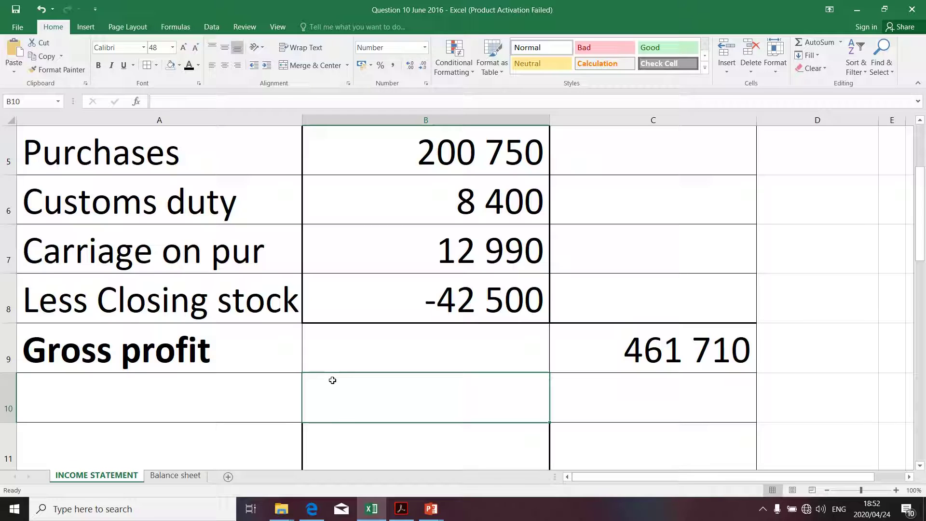
left_click(763, 509)
left_click(738, 477)
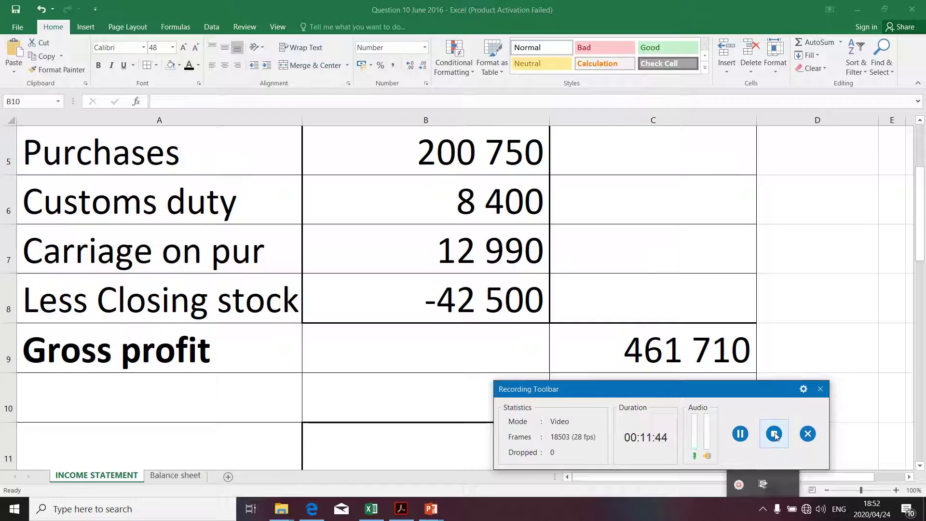